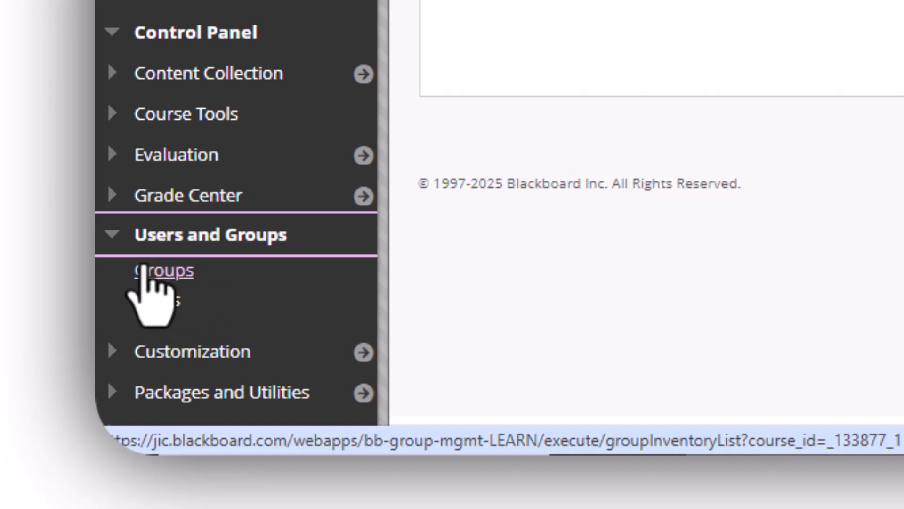
Step: Open the import page of the course's Groups area and review its Import Group Members and Import Groups sections
{"action": "left_click", "coordinate": [186, 279]}
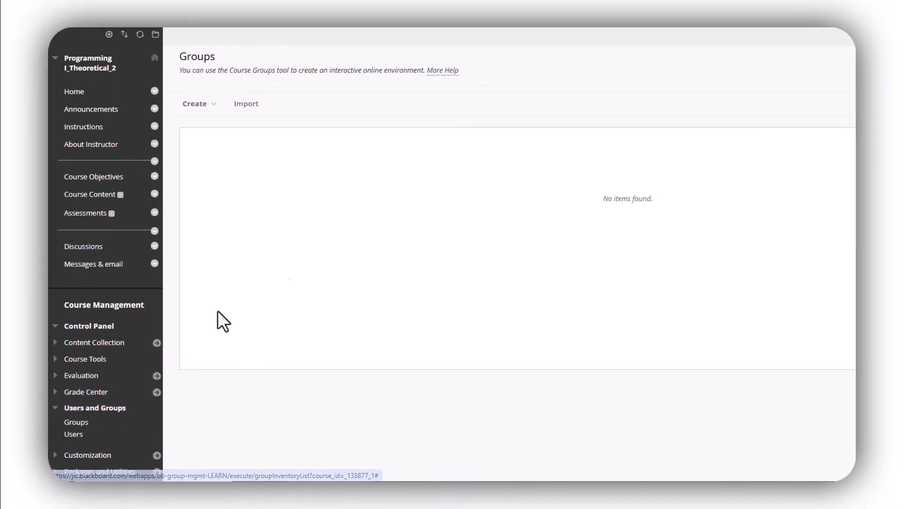
{"action": "left_click", "coordinate": [245, 105]}
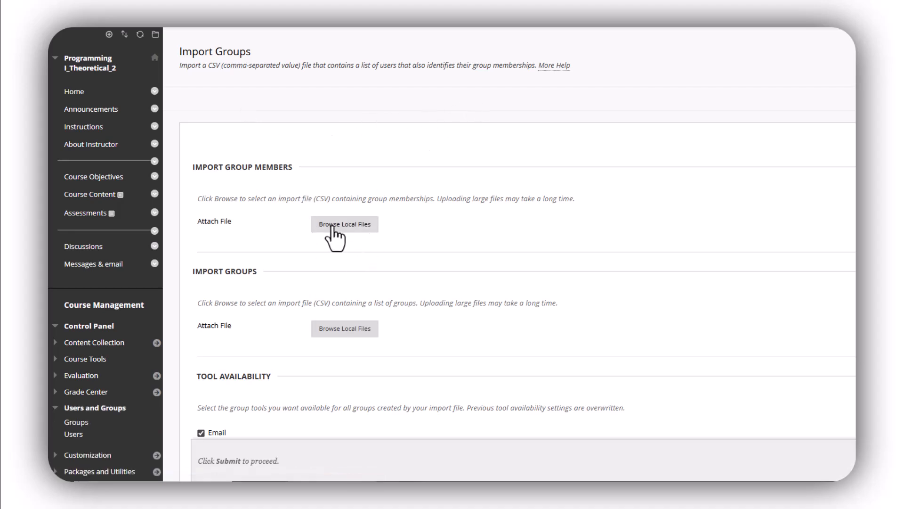
{"action": "left_click_drag", "start_coordinate": [193, 167], "coordinate": [306, 178]}
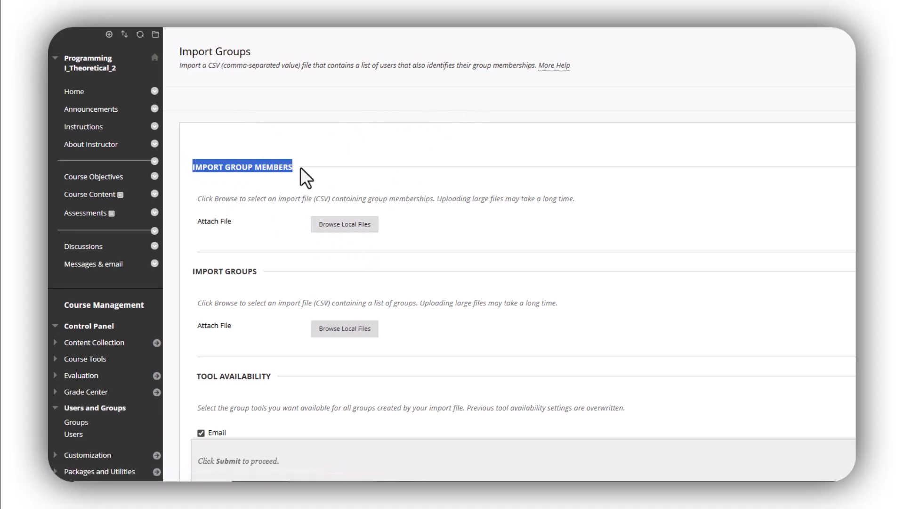
{"action": "left_click_drag", "start_coordinate": [191, 276], "coordinate": [274, 284]}
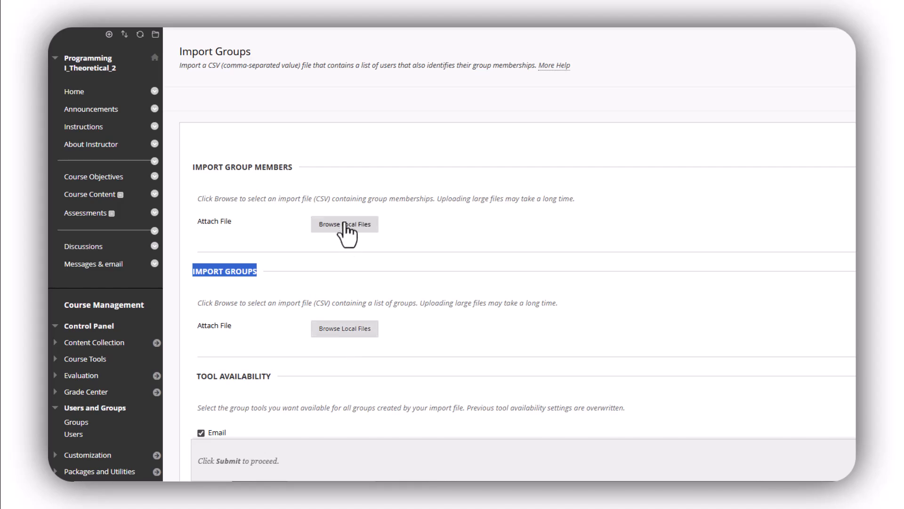
{"action": "left_click", "coordinate": [441, 120]}
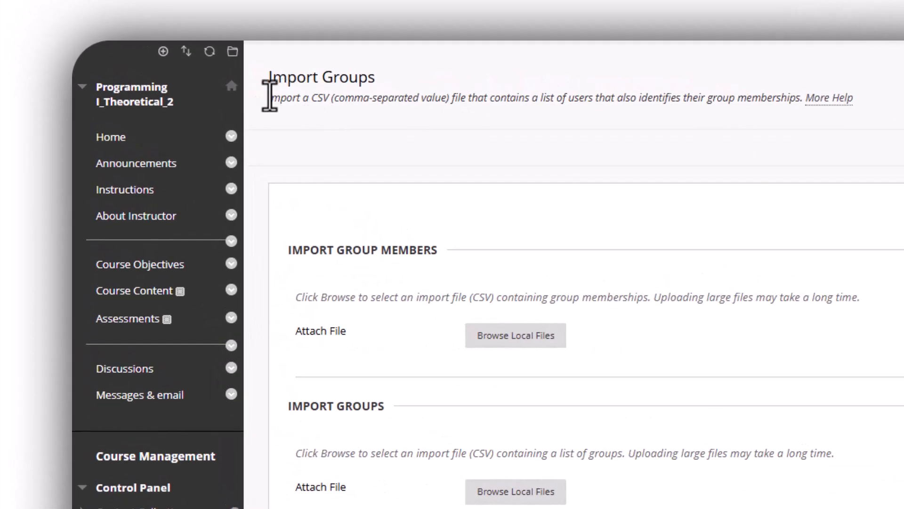
Step: Open the extended help for importing groups, download the sample Groups CSV file and open it in Excel
{"action": "left_click_drag", "start_coordinate": [270, 97], "coordinate": [796, 102]}
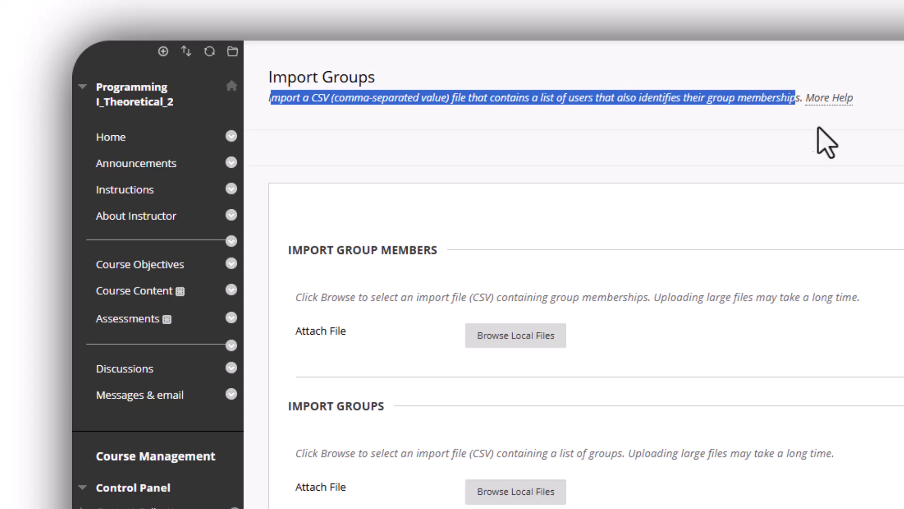
{"action": "left_click", "coordinate": [829, 98]}
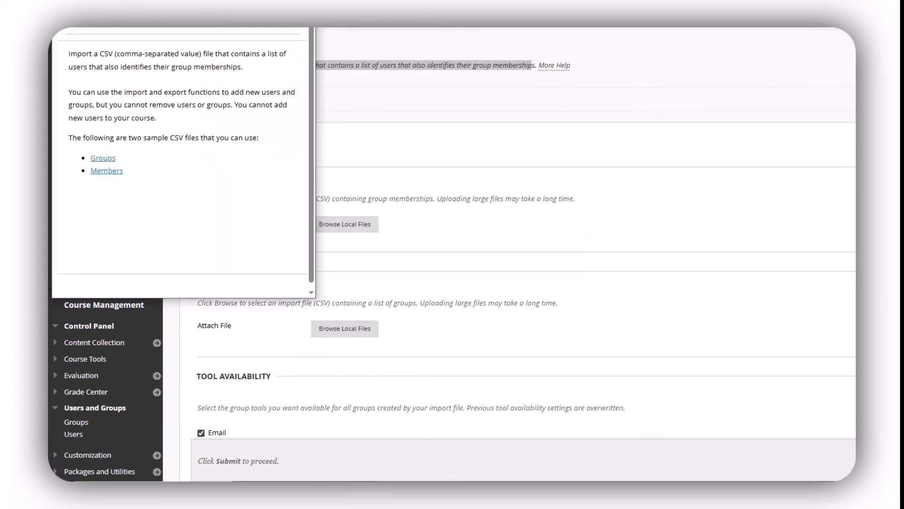
{"action": "left_click_drag", "start_coordinate": [208, 28], "coordinate": [556, 52]}
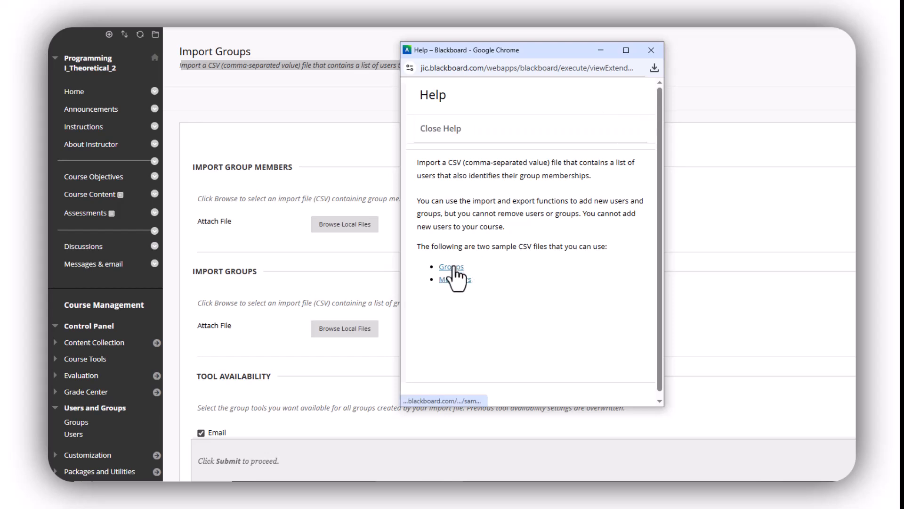
{"action": "left_click", "coordinate": [451, 267]}
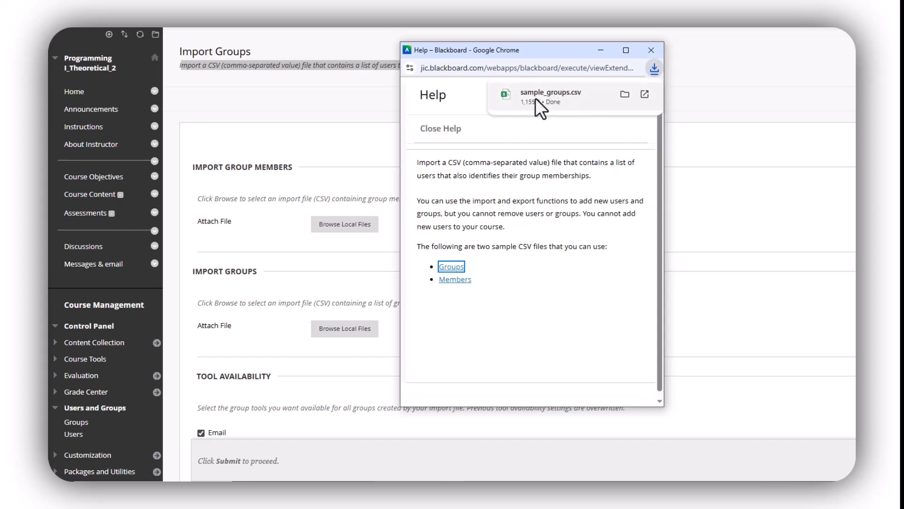
{"action": "left_click", "coordinate": [566, 98]}
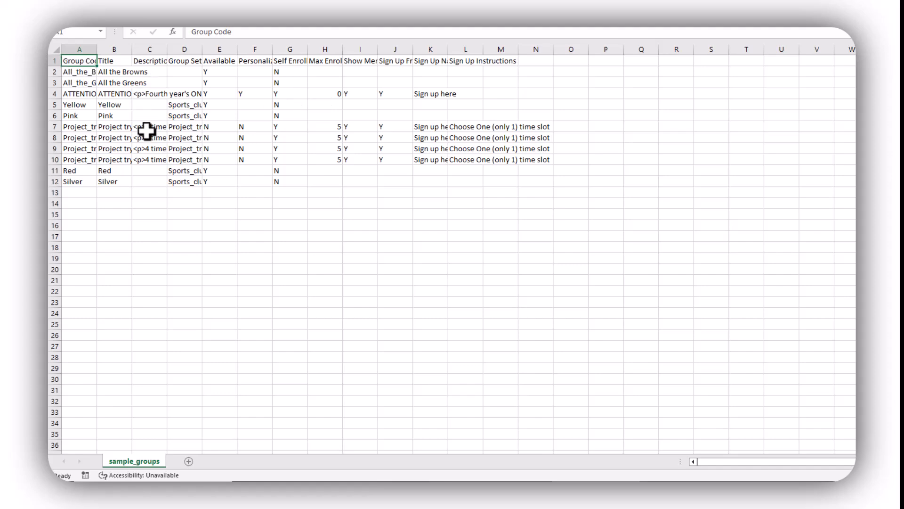
Step: Widen the Group Code, Title and Description columns to fit their contents
{"action": "scroll", "coordinate": [273, 134], "scroll_direction": "up", "scroll_amount": 3}
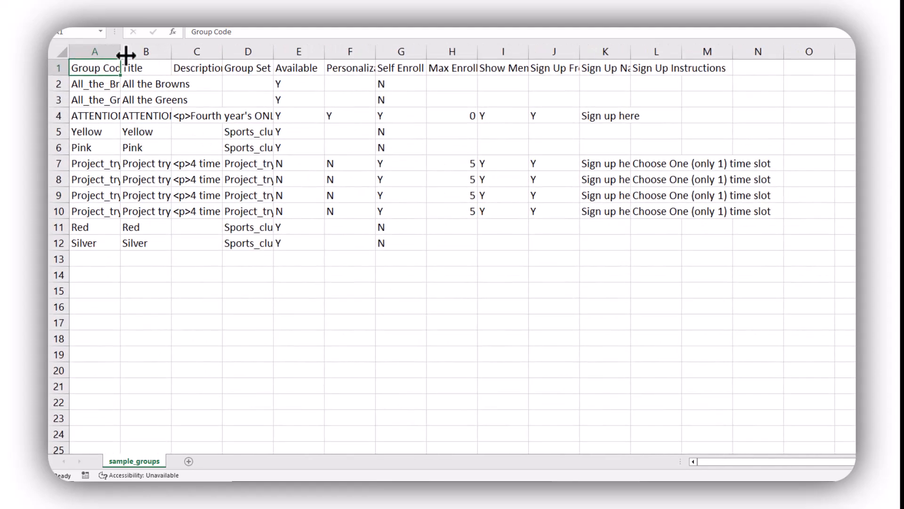
{"action": "left_click_drag", "start_coordinate": [121, 51], "coordinate": [404, 61]}
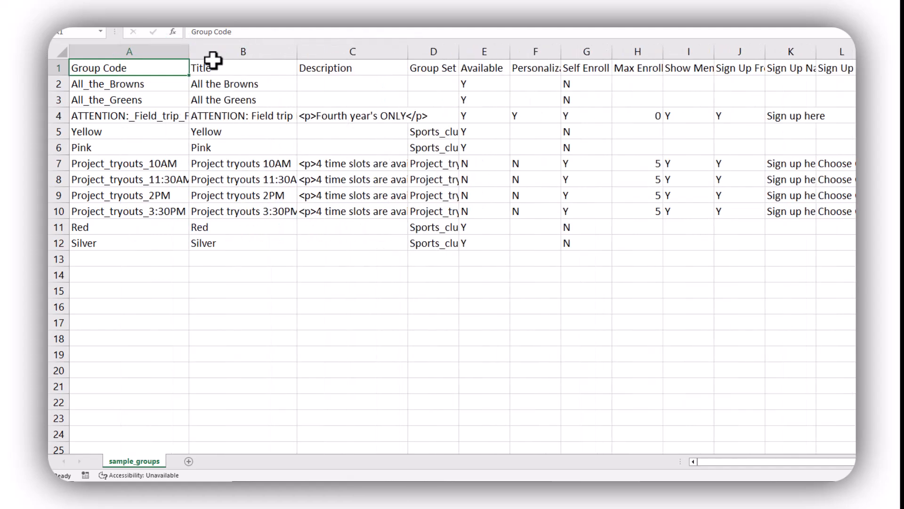
{"action": "left_click_drag", "start_coordinate": [123, 53], "coordinate": [329, 53]}
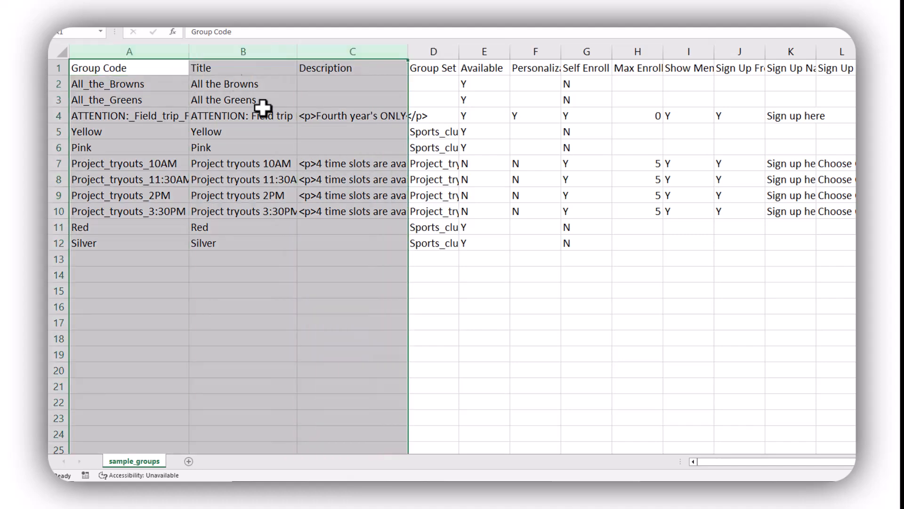
Step: Replace the first group code in cell A2 with Section1
{"action": "left_click", "coordinate": [152, 86]}
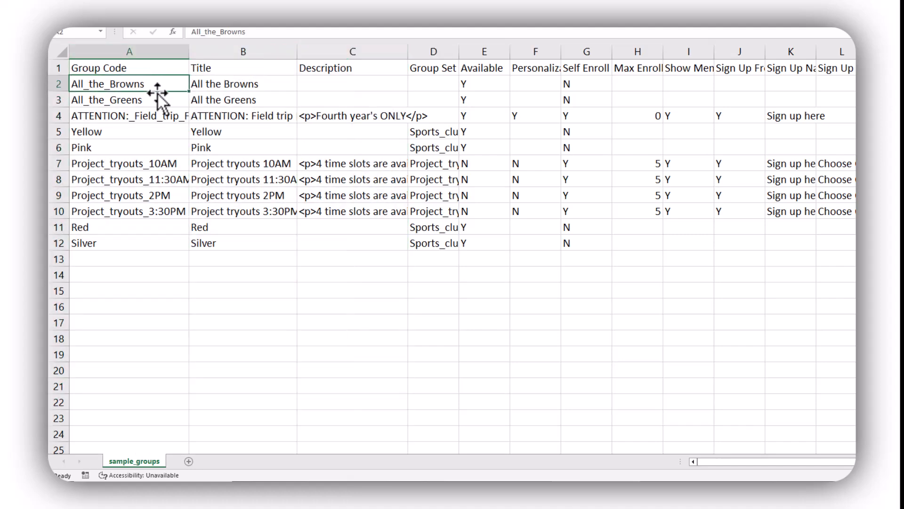
{"action": "type", "text": "SEction1"}
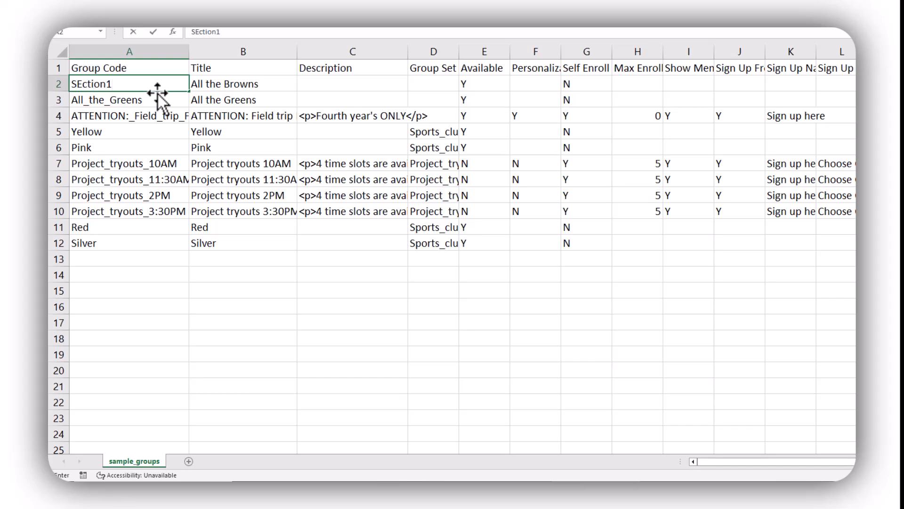
{"action": "key", "text": "Return"}
{"action": "key", "text": "Up"}
{"action": "key", "text": "F2"}
{"action": "key", "text": "Home"}
{"action": "key", "text": "Right"}
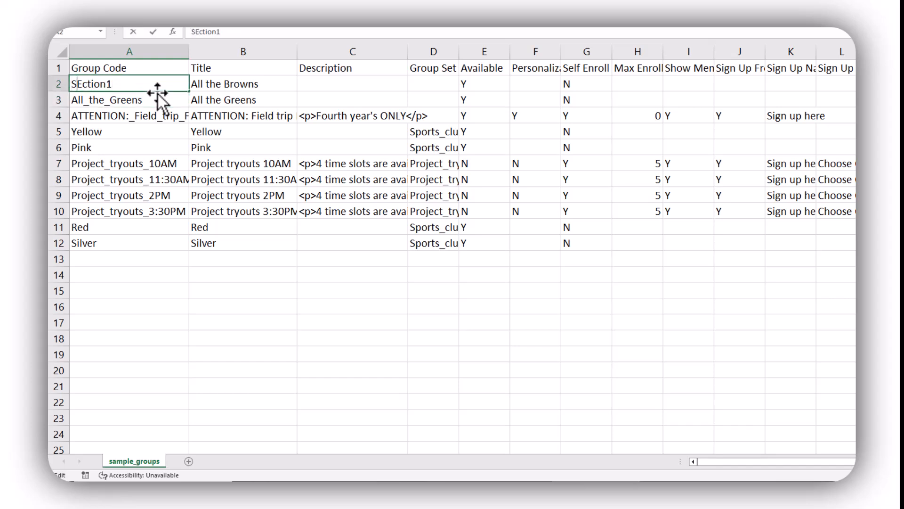
{"action": "key", "text": "Delete"}
{"action": "type", "text": "w"}
{"action": "key", "text": "Delete"}
{"action": "type", "text": "e"}
{"action": "key", "text": "Return"}
Step: Fill the group codes down to Section3 in row 4 and copy them across the Title and Description columns
{"action": "key", "text": "Up"}
{"action": "left_click_drag", "start_coordinate": [189, 92], "coordinate": [192, 123]}
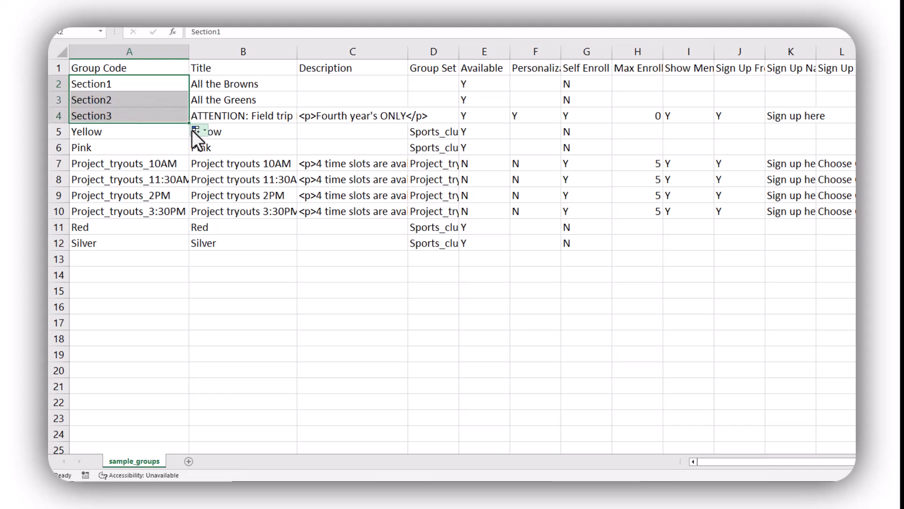
{"action": "left_click_drag", "start_coordinate": [189, 124], "coordinate": [382, 115]}
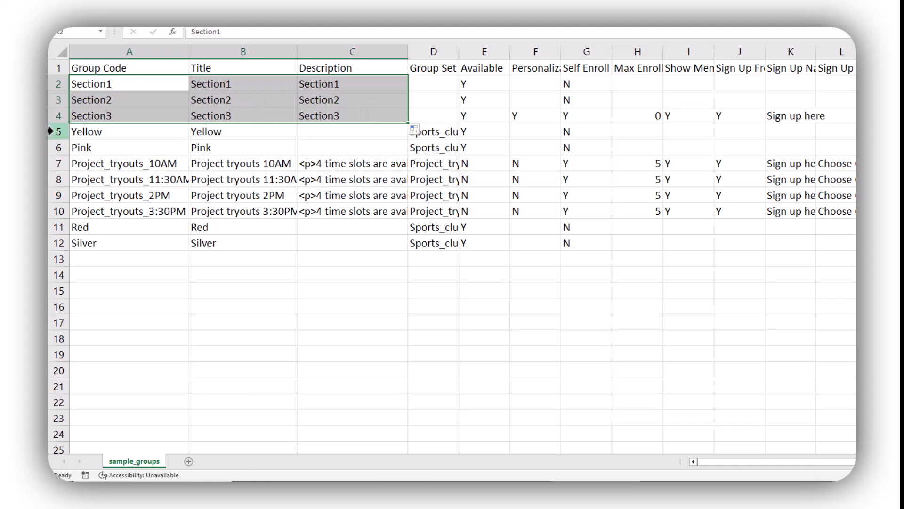
Step: Delete the remaining sample group rows below Section3 and save the sample_groups CSV file
{"action": "left_click_drag", "start_coordinate": [51, 127], "coordinate": [81, 254]}
{"action": "right_click", "coordinate": [56, 180]}
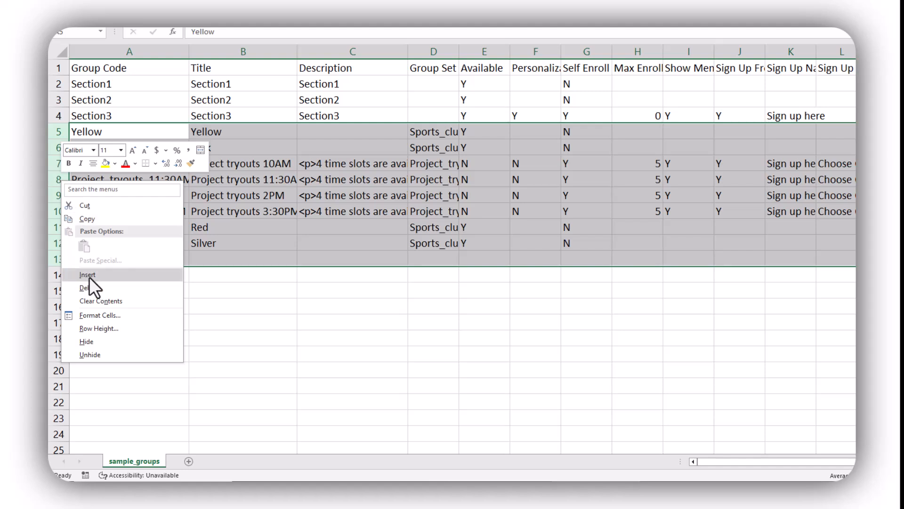
{"action": "left_click", "coordinate": [104, 287]}
{"action": "left_click", "coordinate": [194, 163]}
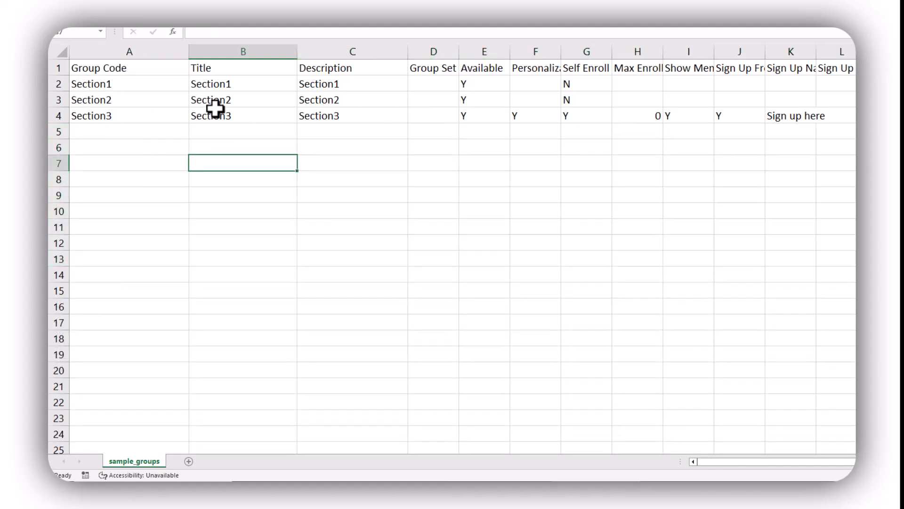
{"action": "key", "text": "ctrl+s"}
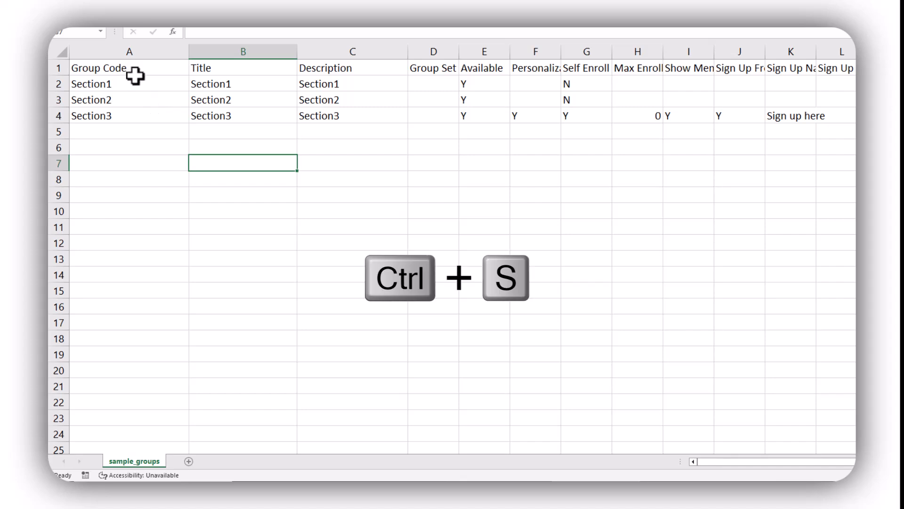
{"action": "left_click", "coordinate": [159, 129]}
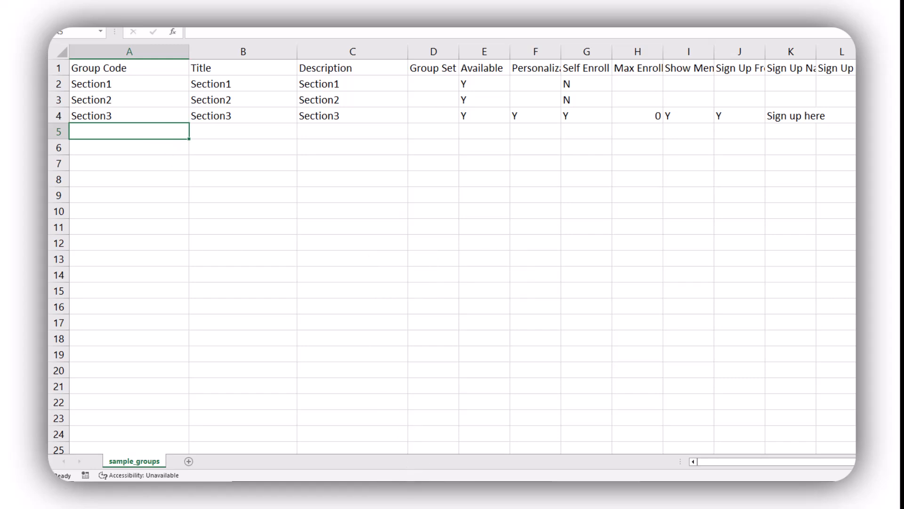
Step: Return to the Blackboard help window, download the sample Members CSV file and open it in Excel
{"action": "key", "text": "alt+Tab"}
{"action": "key", "text": "alt+Tab"}
{"action": "key", "text": "alt+Tab"}
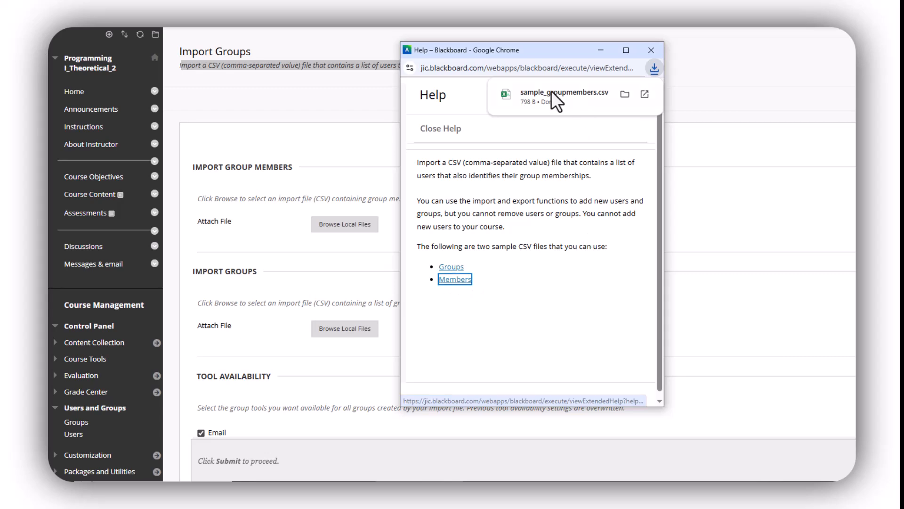
{"action": "left_click", "coordinate": [532, 102]}
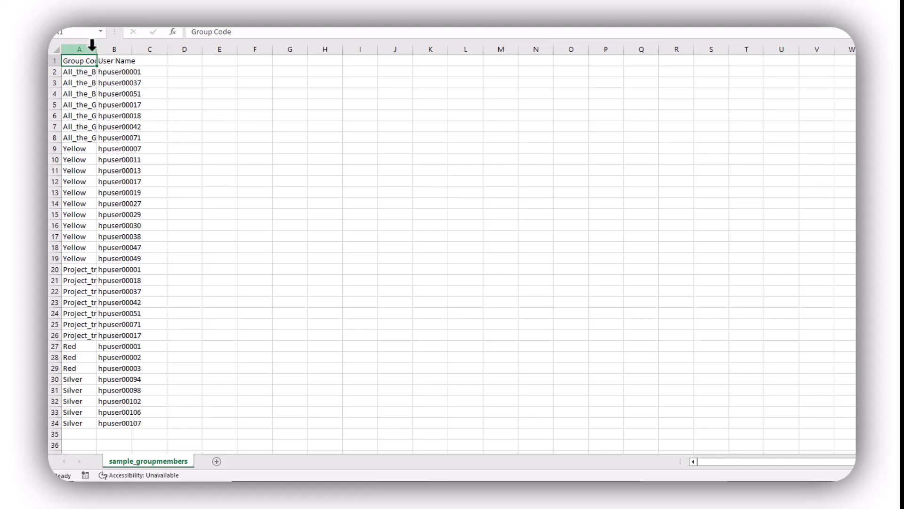
Step: Widen the Group Code and User Name columns to fit their contents and select the first group code entry
{"action": "left_click_drag", "start_coordinate": [89, 46], "coordinate": [135, 45]}
{"action": "double_click", "coordinate": [132, 46]}
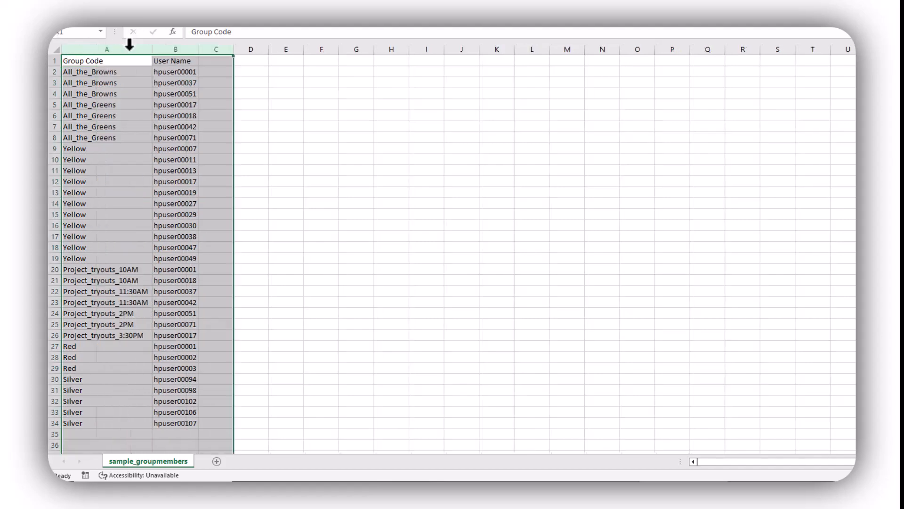
{"action": "scroll", "coordinate": [210, 138], "scroll_direction": "up", "scroll_amount": 2}
{"action": "left_click", "coordinate": [89, 66]}
{"action": "left_click", "coordinate": [104, 81]}
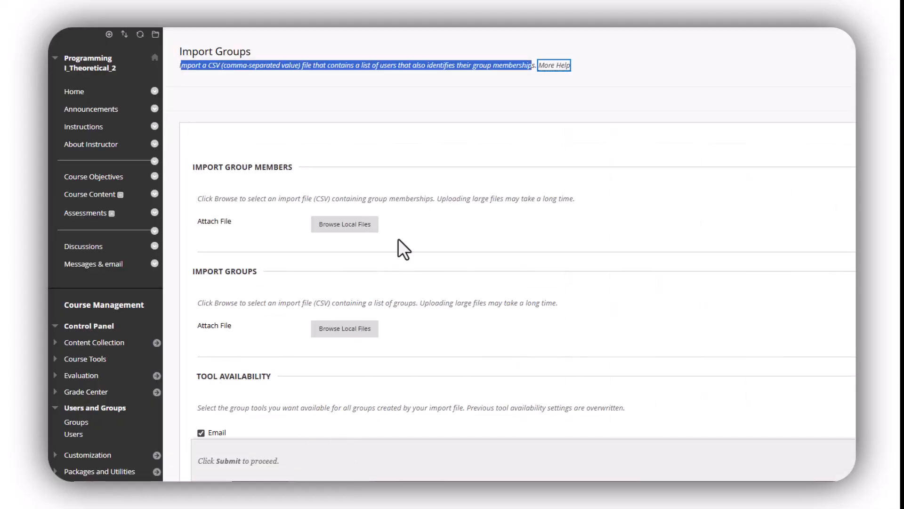
Step: Return to the Blackboard course and open the Full Grade Center
{"action": "scroll", "coordinate": [100, 338], "scroll_direction": "down", "scroll_amount": 2}
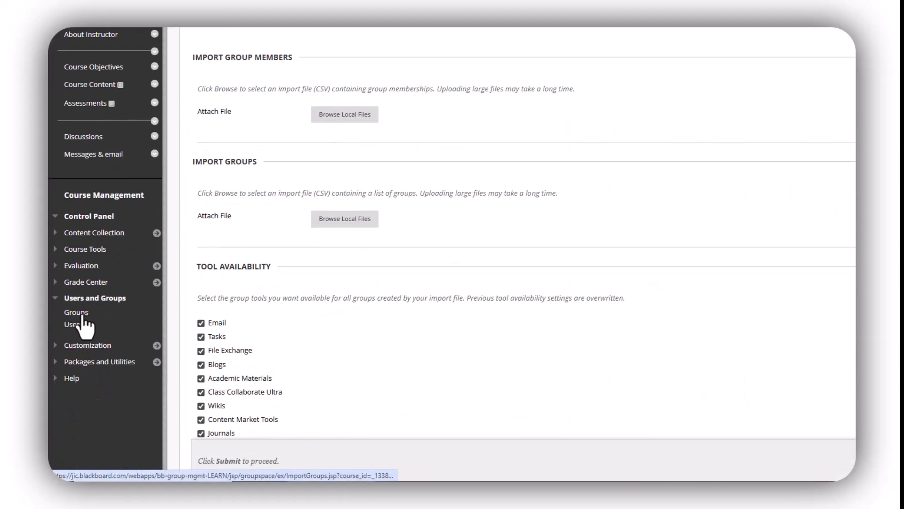
{"action": "left_click", "coordinate": [83, 287]}
{"action": "left_click", "coordinate": [94, 313]}
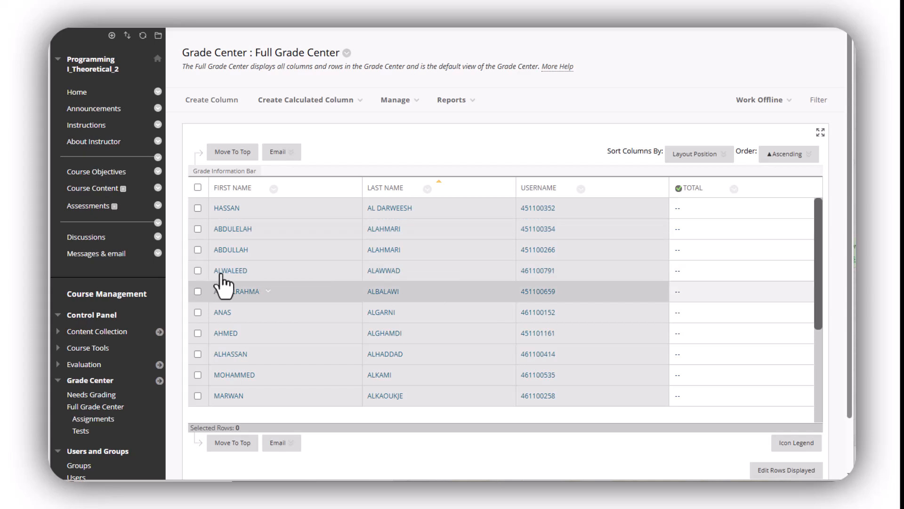
{"action": "scroll", "coordinate": [124, 370], "scroll_direction": "down", "scroll_amount": 1}
{"action": "left_click", "coordinate": [75, 347]}
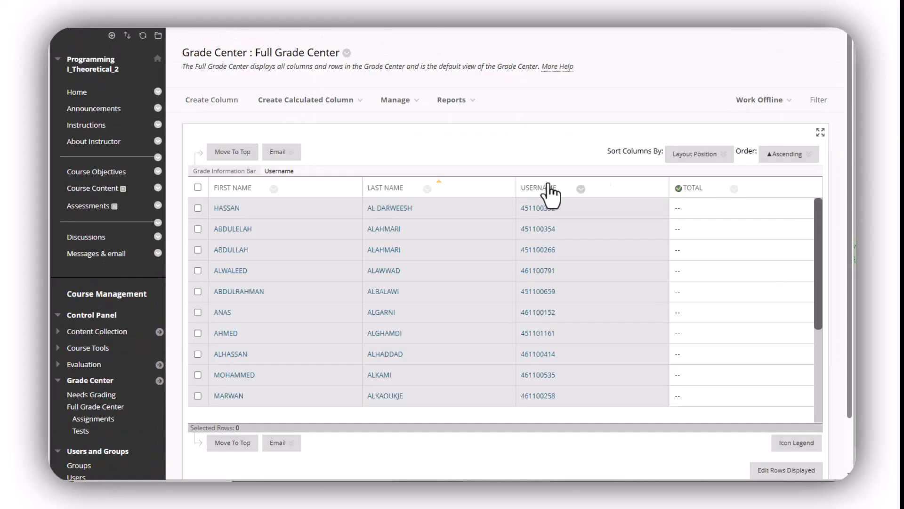
Step: Download the full Grade Center data as a tab-delimited file for offline work and open it in Excel
{"action": "left_click", "coordinate": [772, 99]}
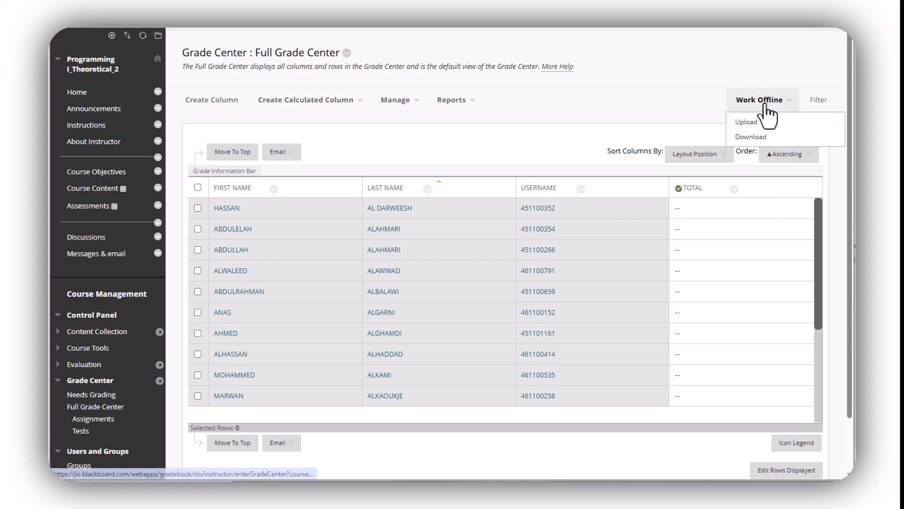
{"action": "left_click", "coordinate": [752, 138]}
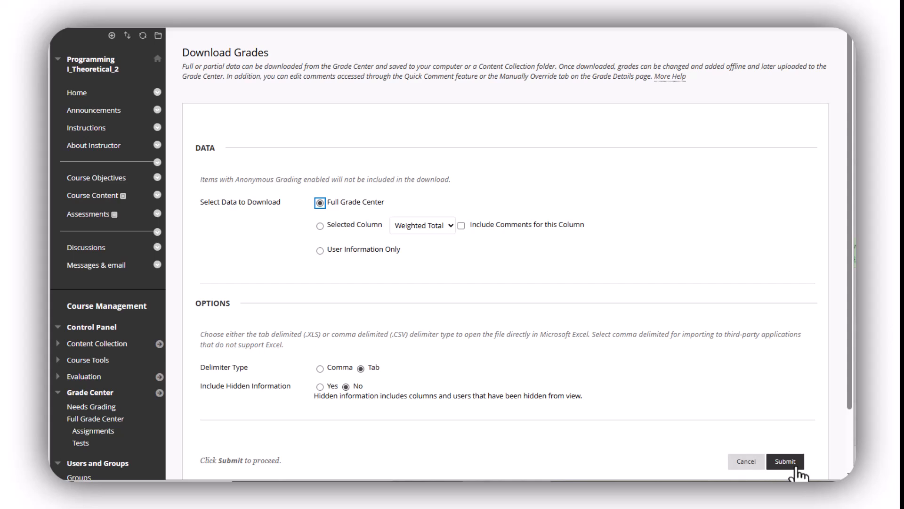
{"action": "left_click", "coordinate": [785, 461]}
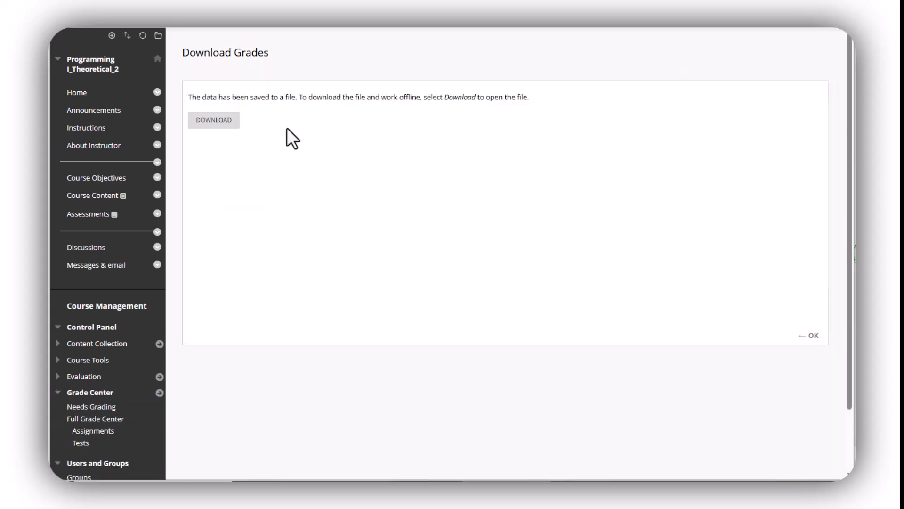
{"action": "left_click", "coordinate": [218, 121]}
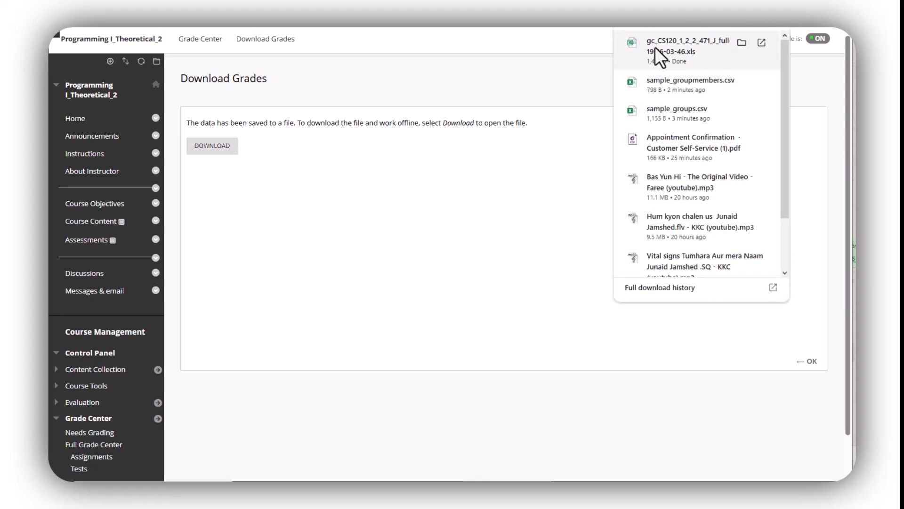
{"action": "left_click", "coordinate": [661, 46]}
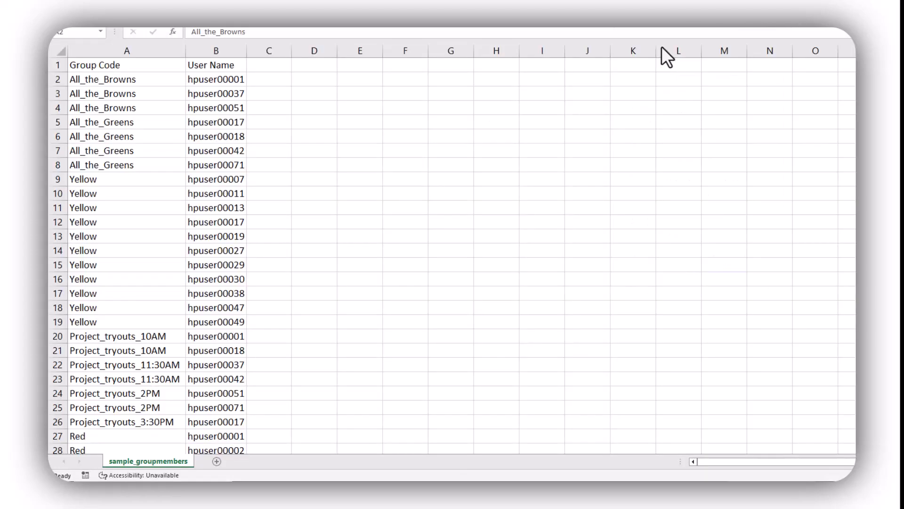
{"action": "left_click", "coordinate": [537, 246]}
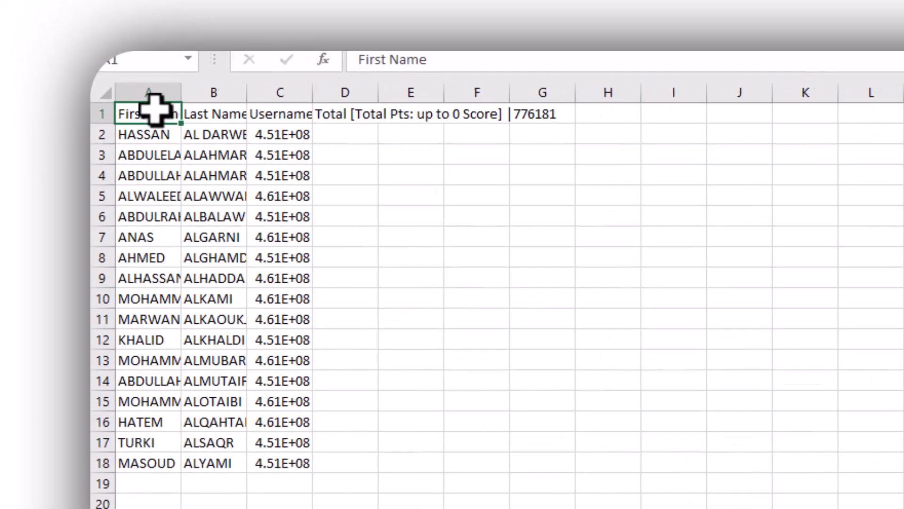
Step: Widen the First Name, Last Name and Username columns to fit their contents, then select the student usernames
{"action": "left_click_drag", "start_coordinate": [156, 92], "coordinate": [306, 96]}
{"action": "double_click", "coordinate": [324, 96]}
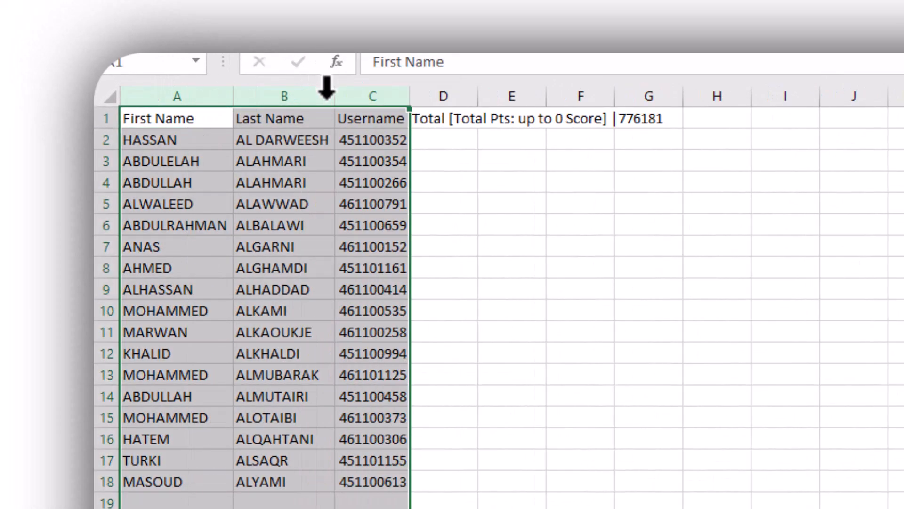
{"action": "left_click_drag", "start_coordinate": [361, 289], "coordinate": [362, 309]}
{"action": "left_click_drag", "start_coordinate": [369, 141], "coordinate": [375, 480]}
{"action": "left_click", "coordinate": [389, 226]}
Step: Enter "Section1" in cell D2, beside the first student's username
{"action": "left_click_drag", "start_coordinate": [430, 138], "coordinate": [440, 265]}
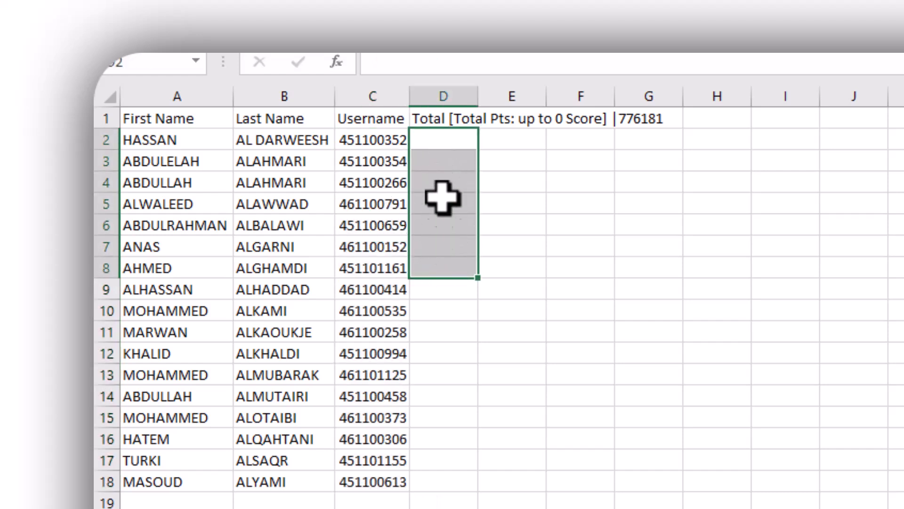
{"action": "left_click", "coordinate": [439, 144]}
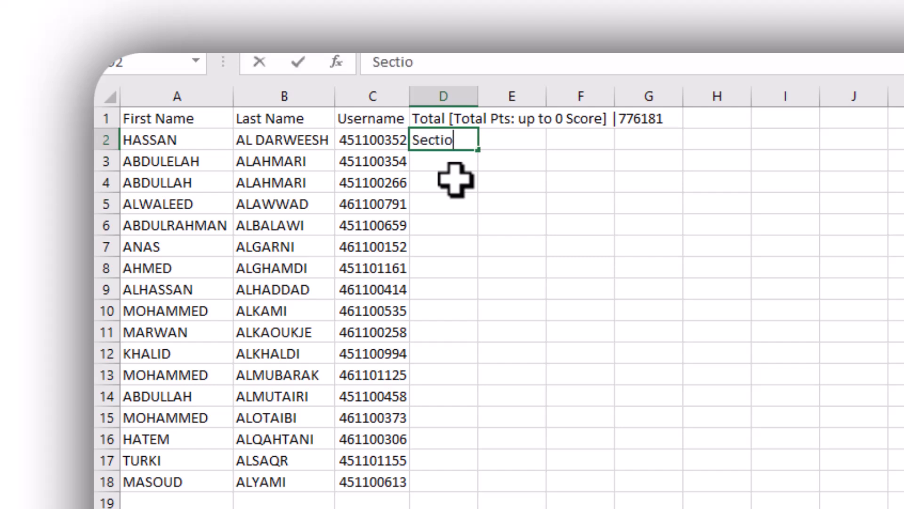
{"action": "key", "text": "Down"}
Step: Copy the Section1 label from D2 into cell D8 and change it there to "Section2"
{"action": "key", "text": "Down"}
{"action": "key", "text": "Down"}
{"action": "key", "text": "Down"}
{"action": "key", "text": "Down"}
{"action": "key", "text": "Down"}
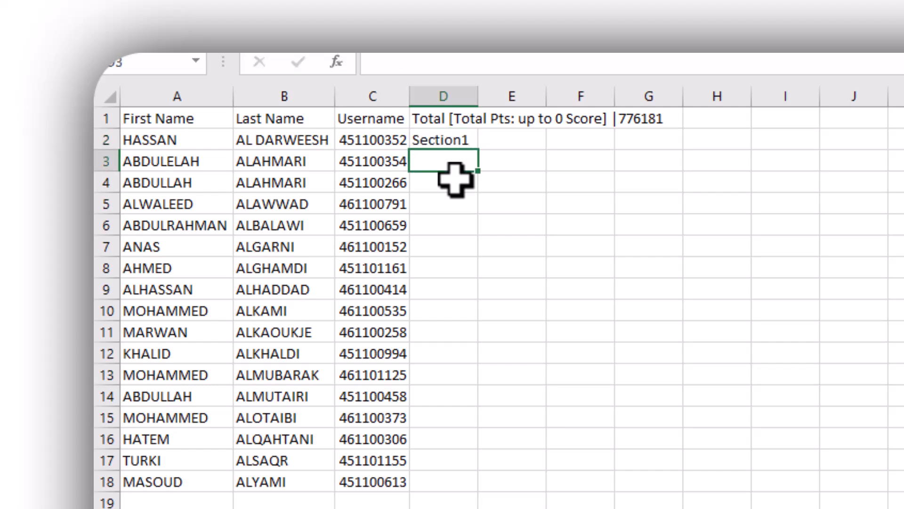
{"action": "key", "text": "Up"}
{"action": "key", "text": "Down"}
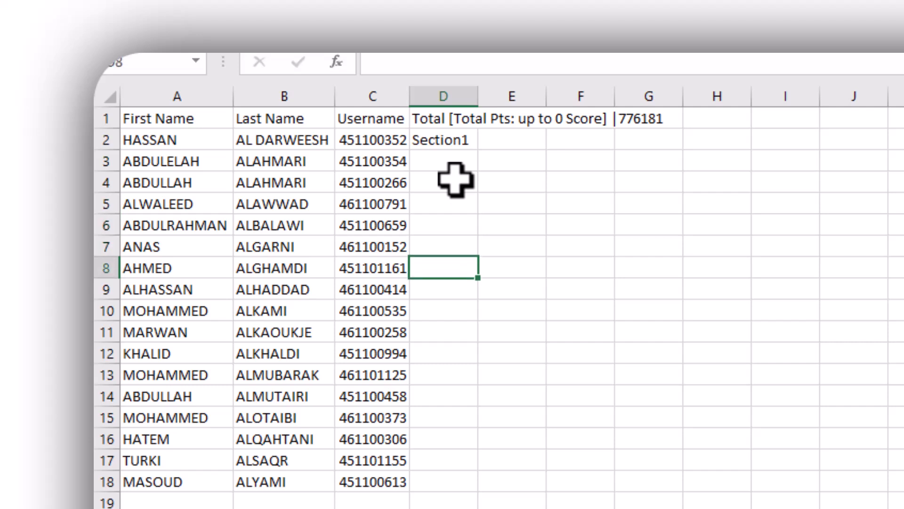
{"action": "key", "text": "Up"}
{"action": "key", "text": "Up"}
{"action": "key", "text": "Up"}
{"action": "key", "text": "Up"}
{"action": "key", "text": "Up"}
{"action": "key", "text": "Up"}
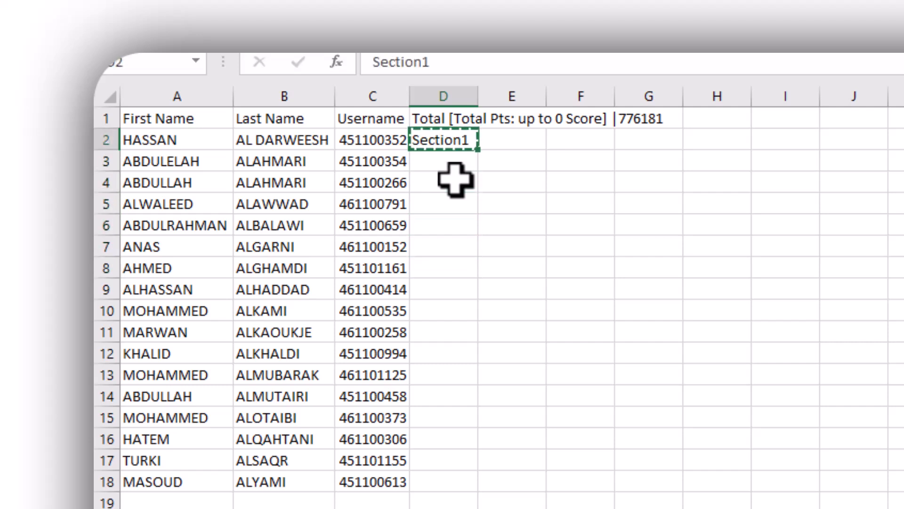
{"action": "key", "text": "Down"}
{"action": "key", "text": "Down"}
{"action": "key", "text": "Down"}
{"action": "key", "text": "Down"}
{"action": "key", "text": "Down"}
{"action": "key", "text": "Down"}
{"action": "type", "text": "Section1"}
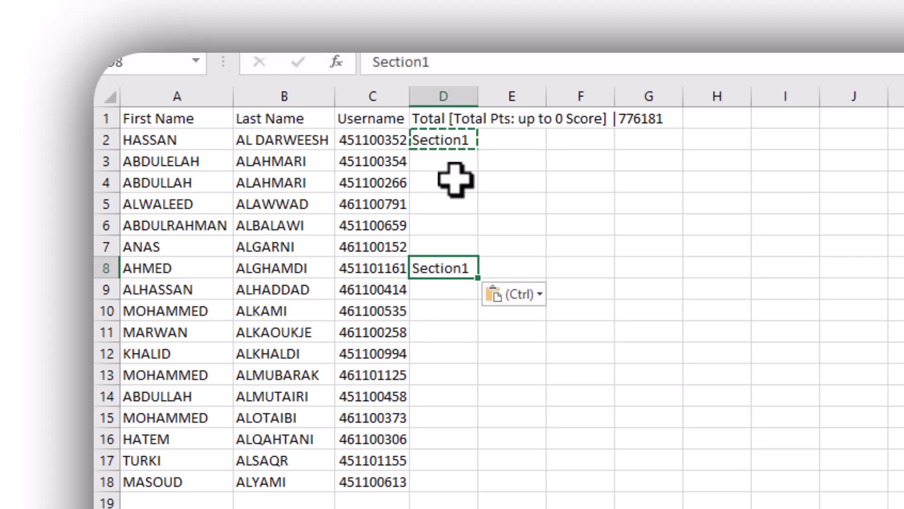
{"action": "key", "text": "F2"}
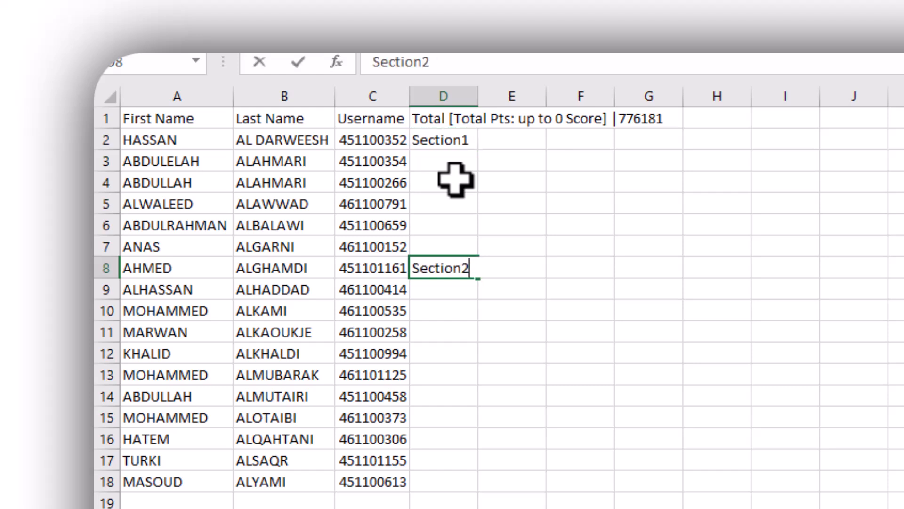
{"action": "key", "text": "Return"}
Step: Copy the Section2 label from D8 into cell D13 and change it there to "Section3"
{"action": "key", "text": "Down"}
{"action": "key", "text": "Down"}
{"action": "key", "text": "Down"}
{"action": "key", "text": "Down"}
{"action": "key", "text": "Down"}
{"action": "key", "text": "Up"}
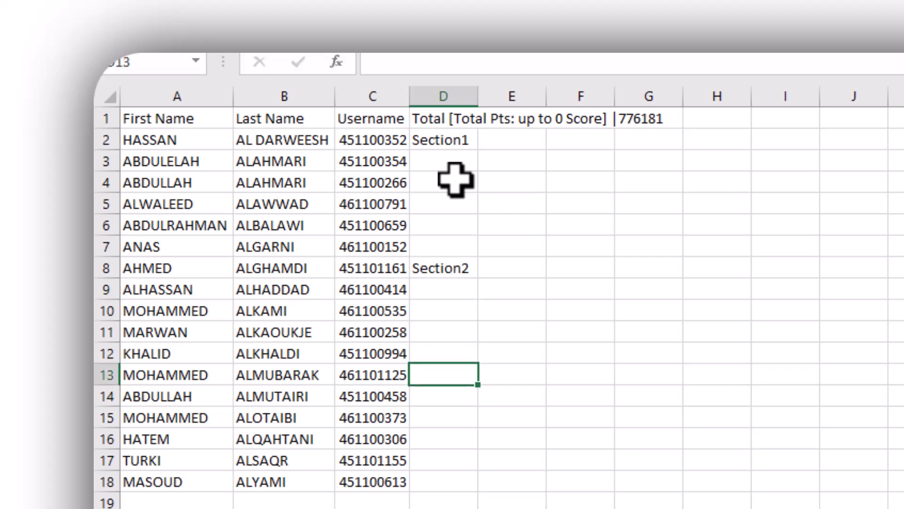
{"action": "key", "text": "Up"}
{"action": "key", "text": "Up"}
{"action": "key", "text": "Up"}
{"action": "key", "text": "Up"}
{"action": "key", "text": "Up"}
{"action": "key", "text": "ctrl+c"}
{"action": "key", "text": "Down"}
{"action": "key", "text": "Down"}
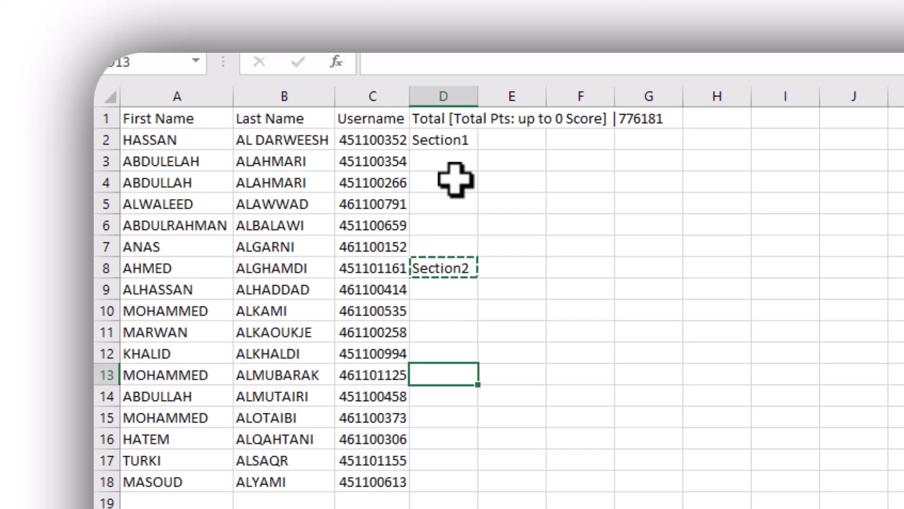
{"action": "key", "text": "ctrl+v"}
{"action": "key", "text": "F2"}
{"action": "key", "text": "BackSpace"}
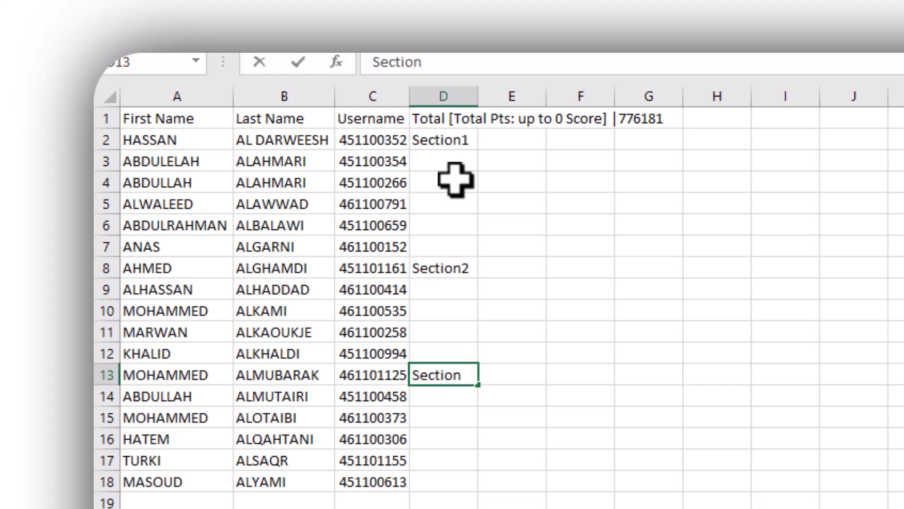
{"action": "type", "text": "3"}
{"action": "key", "text": "Return"}
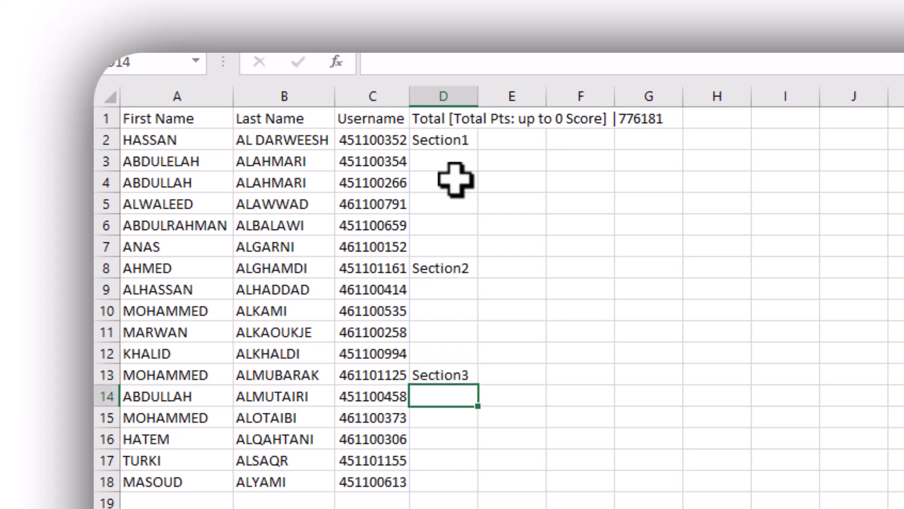
Step: Fill the labels down column D: Section1 in D2:D7, Section2 in D8:D12 and Section3 in D13:D18
{"action": "left_click", "coordinate": [444, 140]}
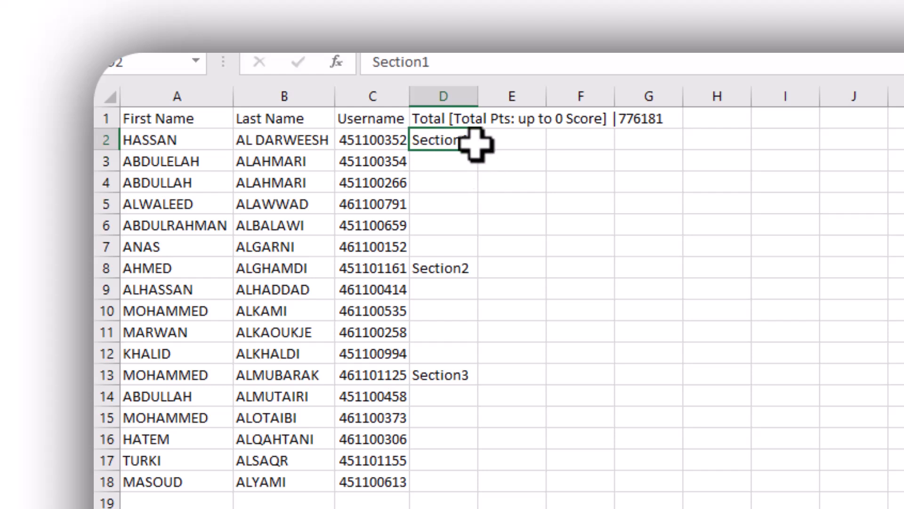
{"action": "left_click_drag", "start_coordinate": [481, 150], "coordinate": [477, 252]}
{"action": "key", "text": "ctrl+d"}
{"action": "left_click", "coordinate": [460, 269]}
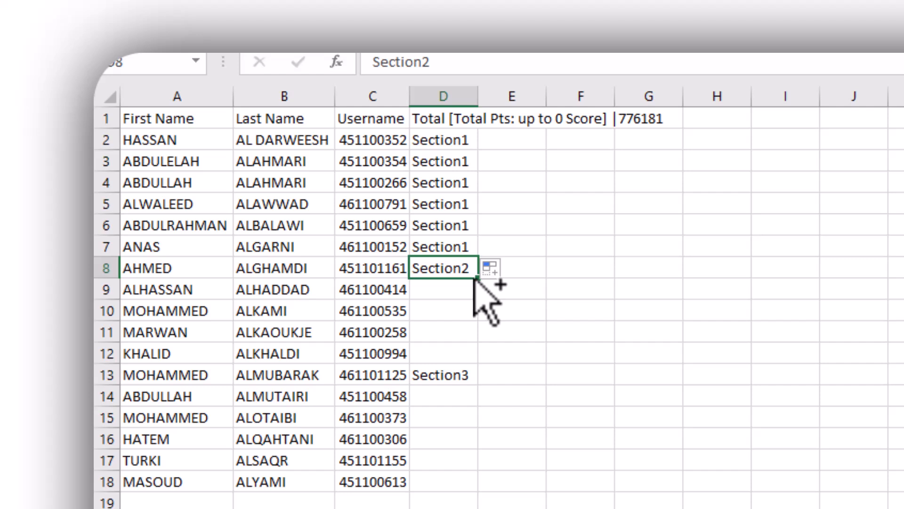
{"action": "left_click_drag", "start_coordinate": [479, 281], "coordinate": [478, 491]}
{"action": "left_click", "coordinate": [460, 374]}
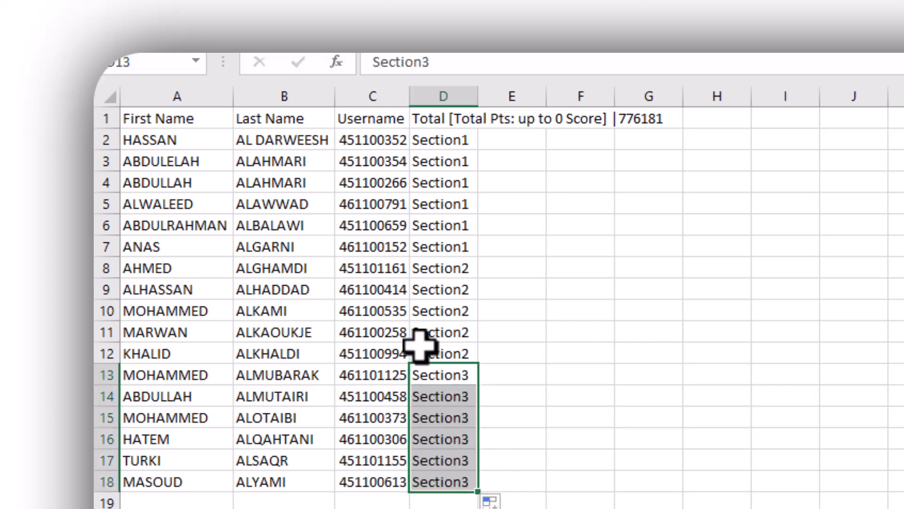
Step: Shade the username and section cells by group: yellow for Section1, light green for Section2 and light blue for Section3
{"action": "left_click", "coordinate": [441, 142]}
{"action": "left_click_drag", "start_coordinate": [440, 141], "coordinate": [438, 352]}
{"action": "left_click", "coordinate": [458, 33]}
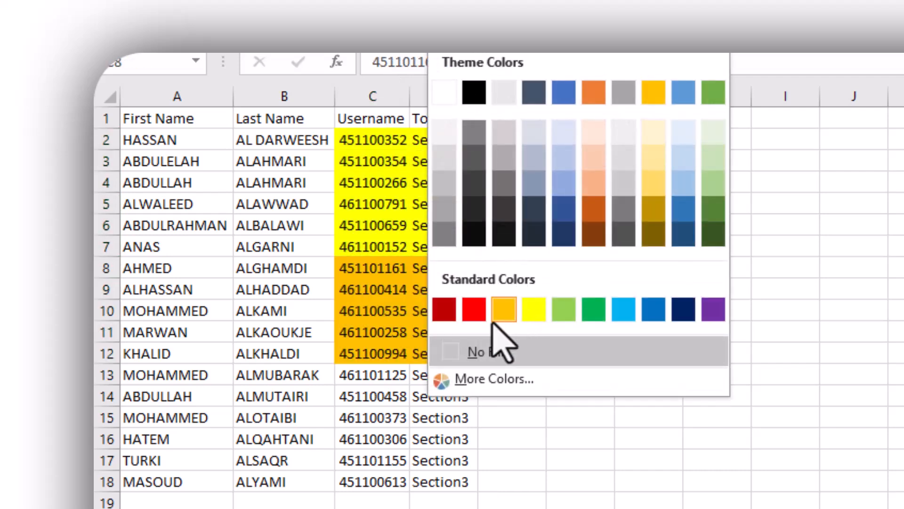
{"action": "left_click", "coordinate": [565, 315]}
{"action": "left_click", "coordinate": [404, 379]}
{"action": "left_click_drag", "start_coordinate": [412, 387], "coordinate": [438, 481]}
{"action": "left_click", "coordinate": [231, 24]}
{"action": "left_click", "coordinate": [320, 161]}
{"action": "left_click", "coordinate": [293, 204]}
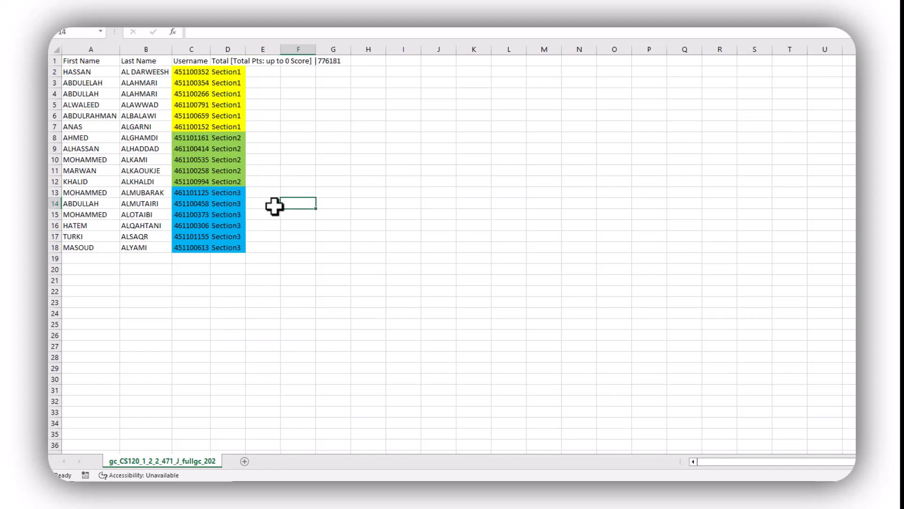
Step: Refit the Username column so the full numbers show, and switch to the sample_groupmembers workbook
{"action": "scroll", "coordinate": [270, 210], "scroll_direction": "up", "scroll_amount": 5}
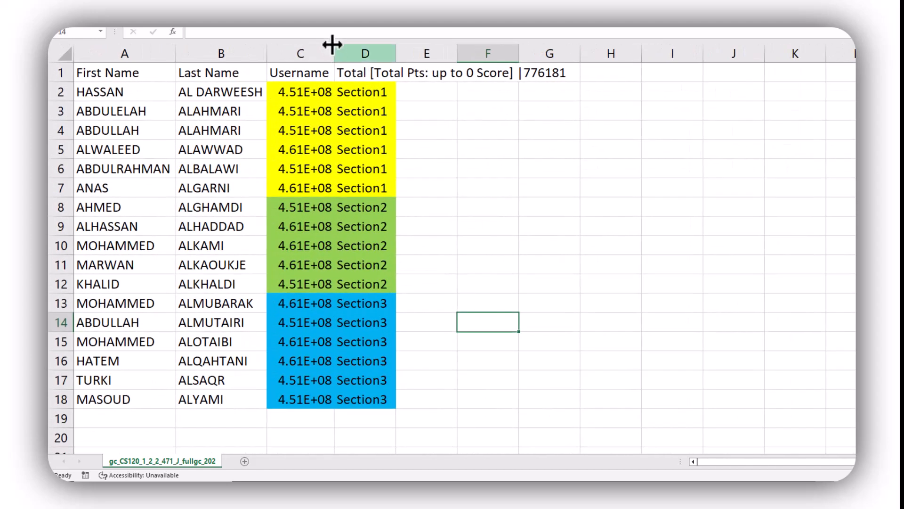
{"action": "double_click", "coordinate": [334, 45]}
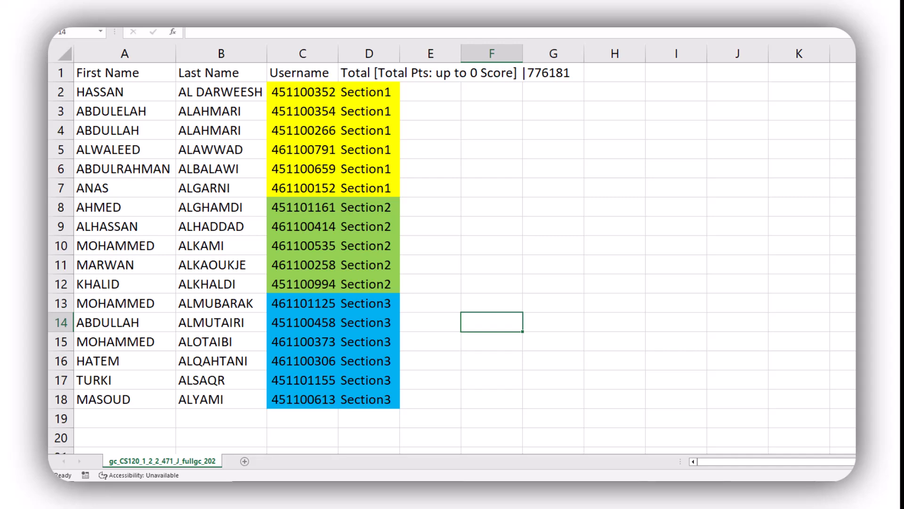
{"action": "mouse_move", "coordinate": [772, 491]}
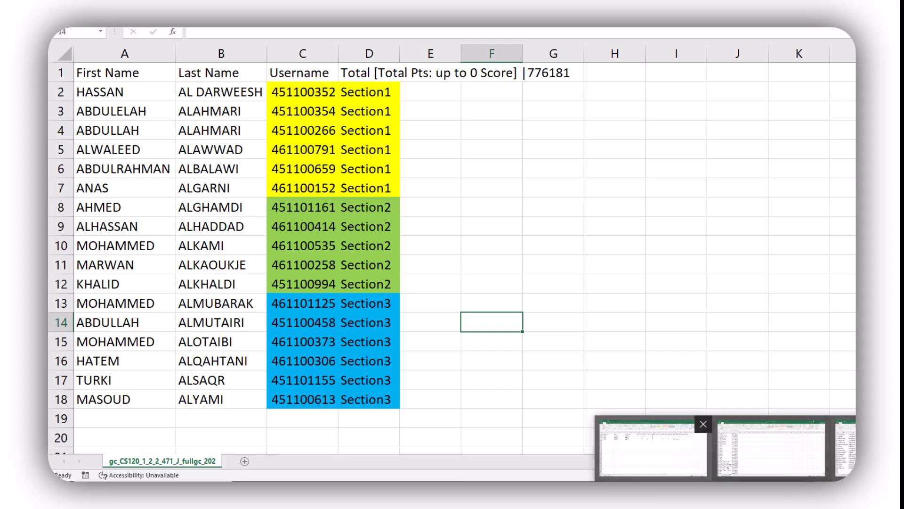
{"action": "left_click", "coordinate": [771, 448]}
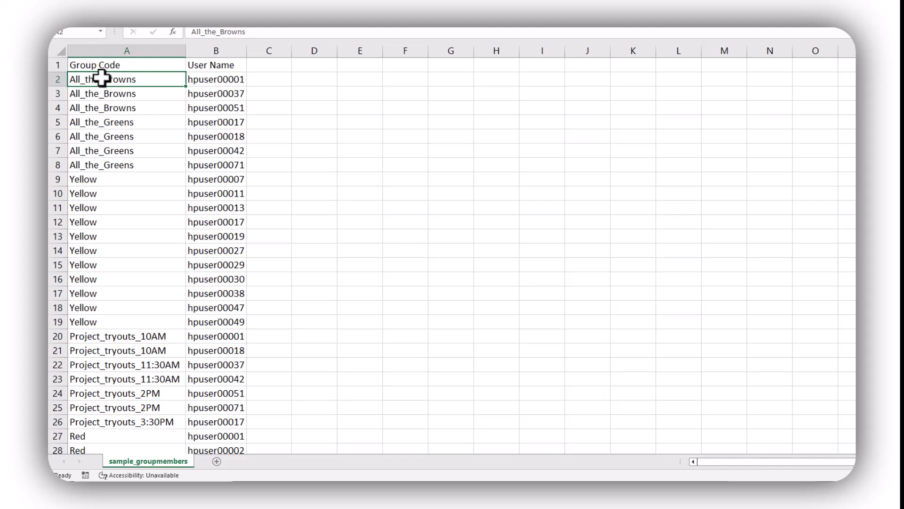
Step: Replace the first sample group code in A2 with "Section1"
{"action": "type", "text": "SEctio"}
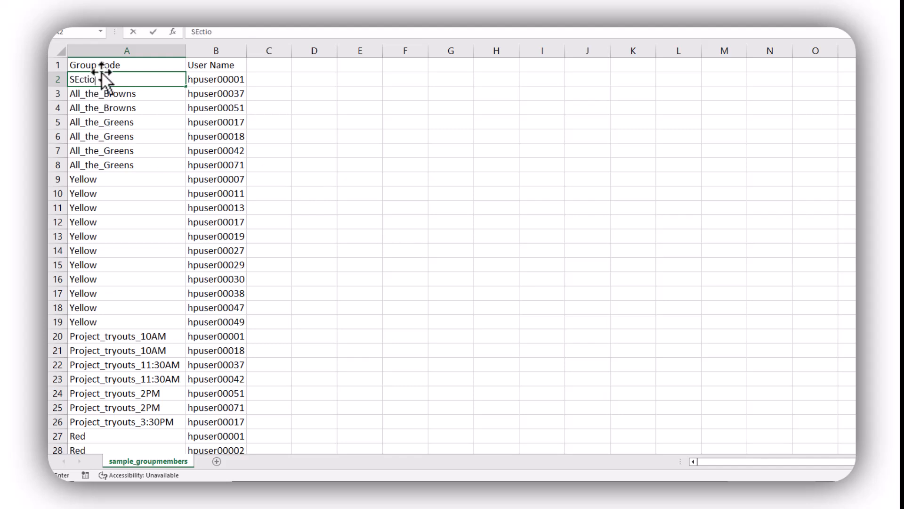
{"action": "key", "text": "BackSpace"}
{"action": "key", "text": "BackSpace"}
{"action": "key", "text": "BackSpace"}
{"action": "key", "text": "BackSpace"}
{"action": "key", "text": "BackSpace"}
{"action": "key", "text": "BackSpace"}
{"action": "type", "text": "ection1"}
{"action": "key", "text": "Return"}
Step: Clear all remaining sample group codes from A3 downward in the Group Code column
{"action": "key", "text": "Up"}
{"action": "key", "text": "Down"}
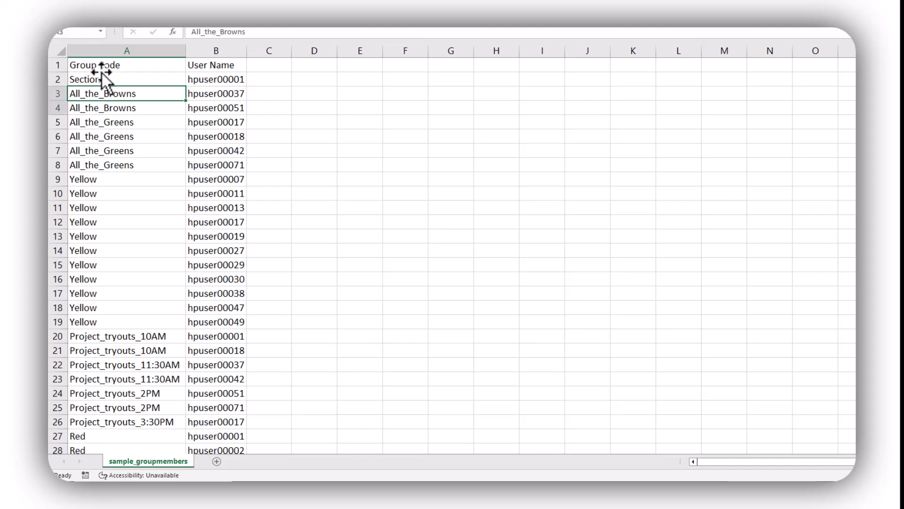
{"action": "key", "text": "shift+Down"}
{"action": "key", "text": "ctrl+shift+Down"}
{"action": "key", "text": "Delete"}
{"action": "scroll", "coordinate": [101, 71], "scroll_direction": "up", "scroll_amount": 3}
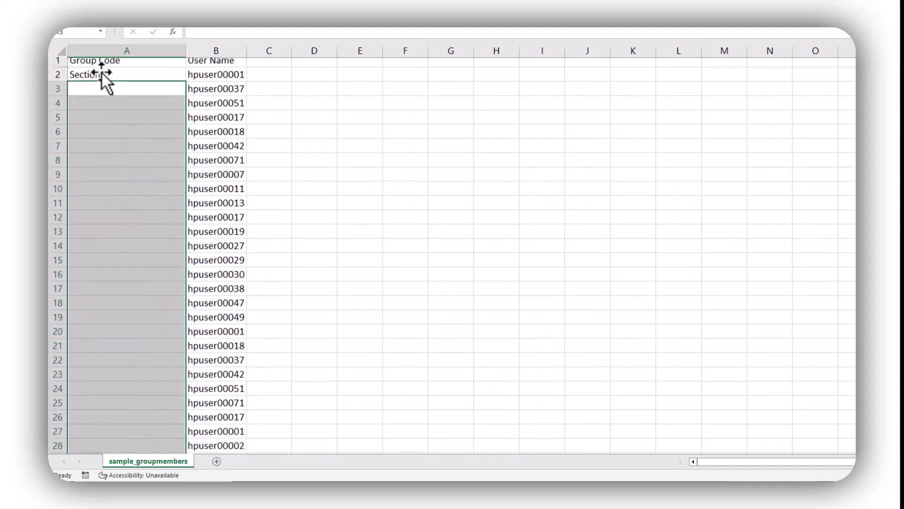
{"action": "key", "text": "Up"}
{"action": "key", "text": "Up"}
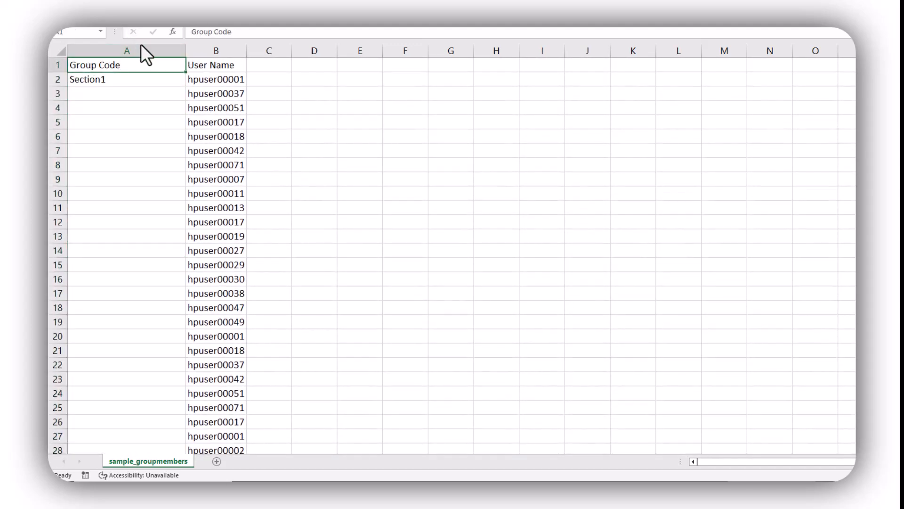
Step: Clear all sample entries below the User Name heading, from B2 downward
{"action": "left_click", "coordinate": [214, 80]}
{"action": "key", "text": "ctrl+shift+Down"}
{"action": "key", "text": "Delete"}
{"action": "scroll", "coordinate": [214, 80], "scroll_direction": "up", "scroll_amount": 3}
{"action": "left_click", "coordinate": [325, 188]}
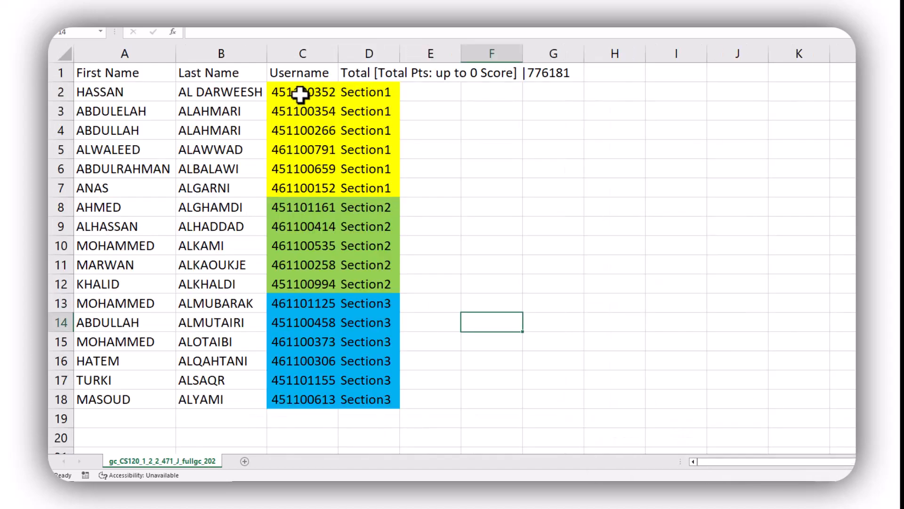
Step: Copy the yellow Section1 usernames from the Grade Center sheet into User Name from B2, and fill Section1 down to A7
{"action": "left_click_drag", "start_coordinate": [301, 94], "coordinate": [302, 187]}
{"action": "key", "text": "ctrl+c"}
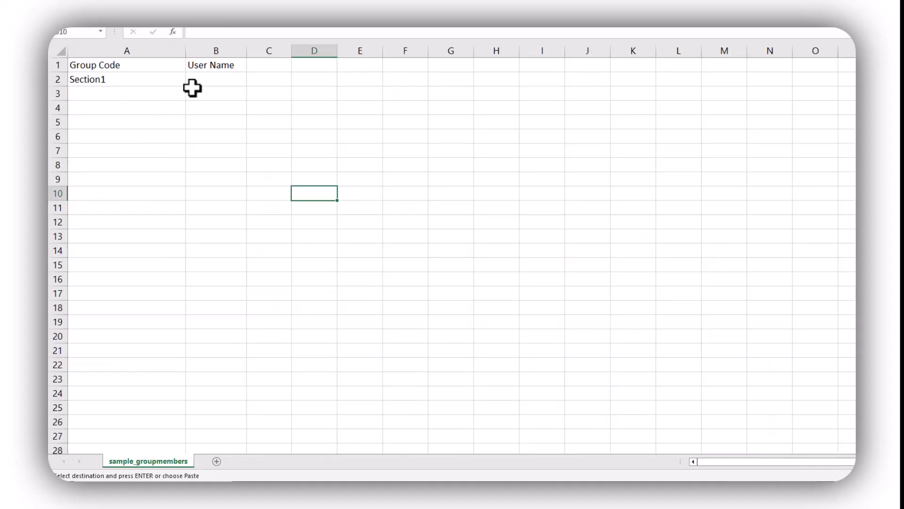
{"action": "left_click", "coordinate": [218, 80]}
{"action": "key", "text": "ctrl+v"}
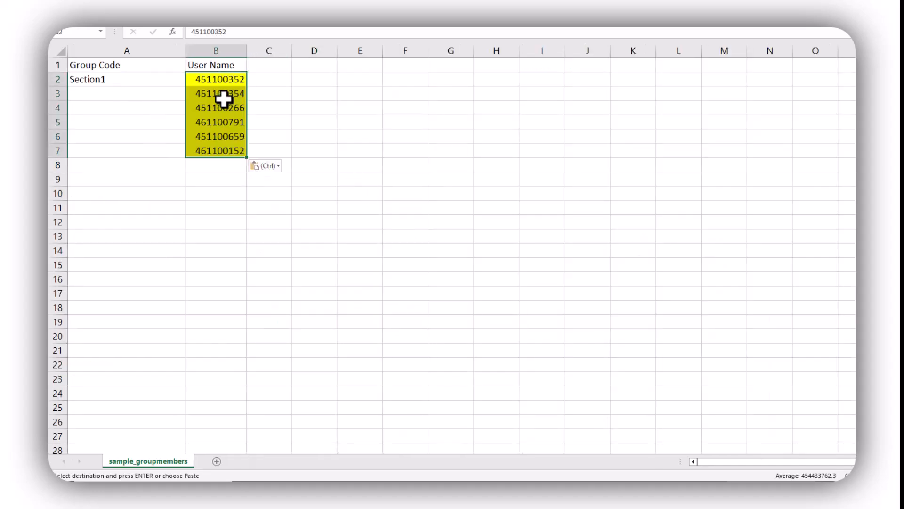
{"action": "left_click", "coordinate": [106, 79]}
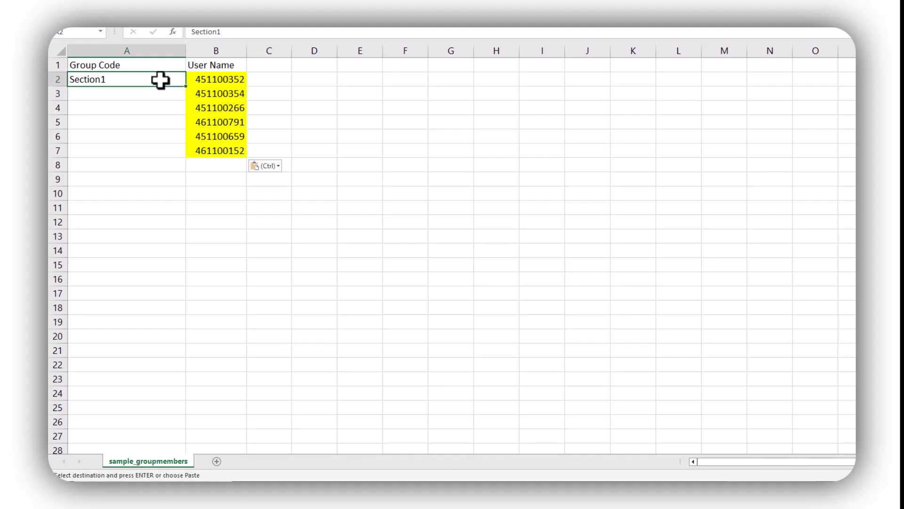
{"action": "left_click_drag", "start_coordinate": [185, 85], "coordinate": [185, 157]}
Step: Enter "Section2" as the group code in cell A8
{"action": "left_click", "coordinate": [138, 167]}
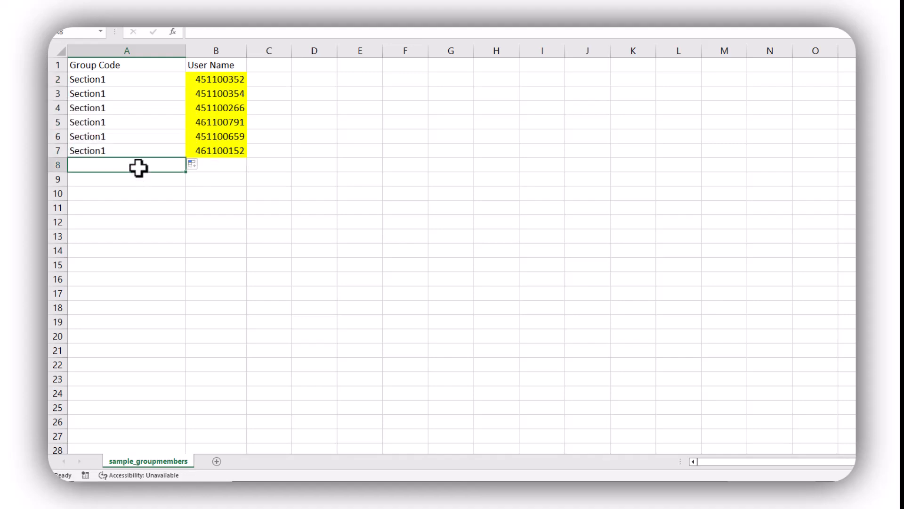
{"action": "type", "text": "Se"}
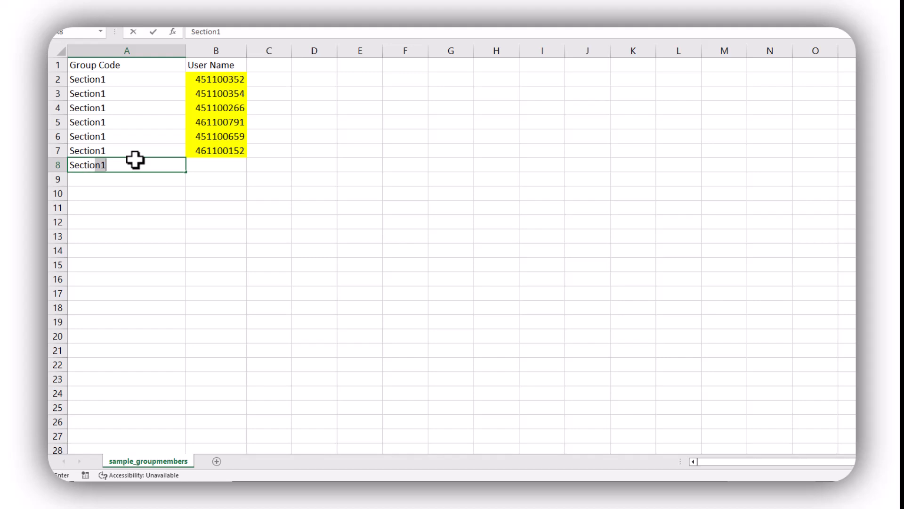
{"action": "type", "text": "ction2"}
{"action": "key", "text": "Return"}
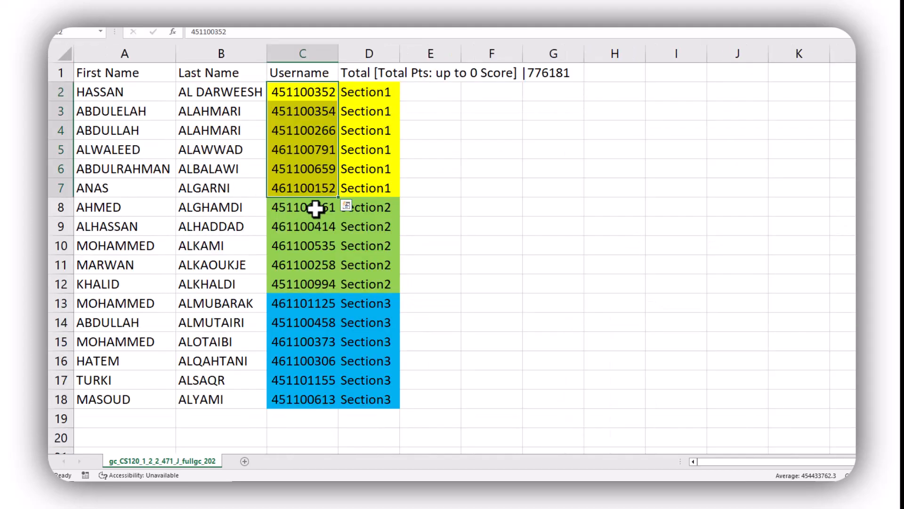
Step: Copy the green Section2 usernames from the Grade Center sheet into User Name from B8, and select the Section2 group code
{"action": "left_click_drag", "start_coordinate": [315, 209], "coordinate": [303, 286]}
{"action": "key", "text": "ctrl+c"}
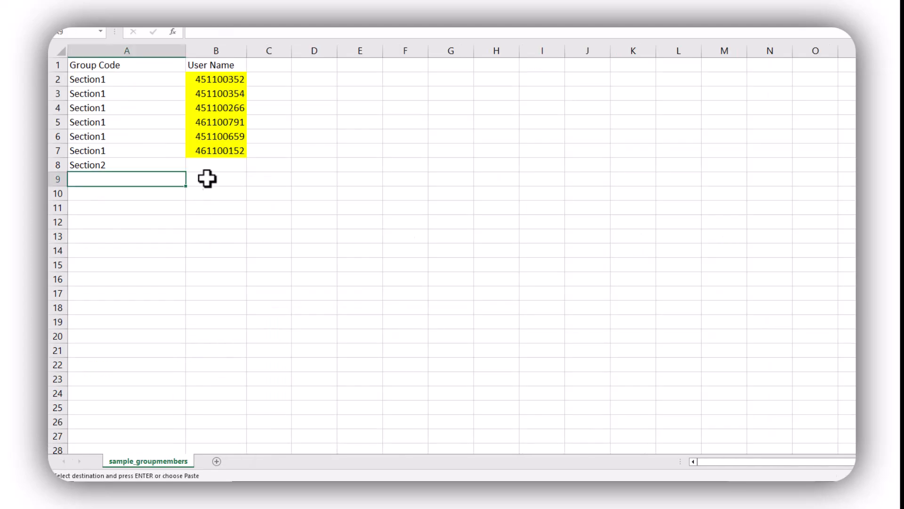
{"action": "left_click", "coordinate": [210, 168]}
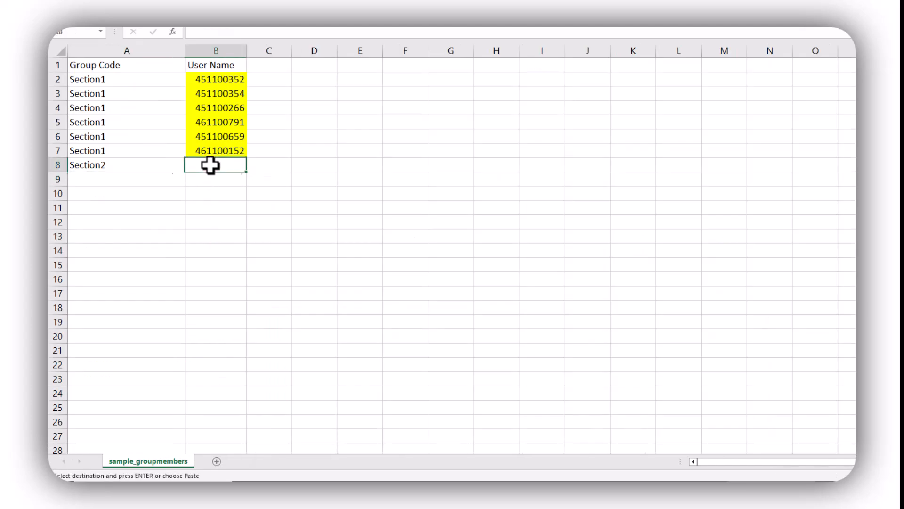
{"action": "key", "text": "ctrl+v"}
{"action": "left_click", "coordinate": [141, 163]}
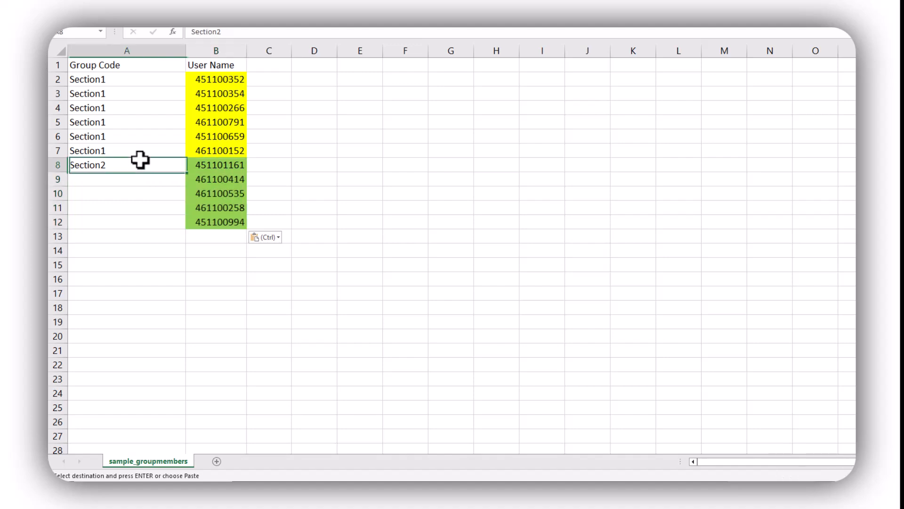
Step: Fill the Section2 group code down to A12 and enter "Section3" in cell A13
{"action": "left_click_drag", "start_coordinate": [186, 173], "coordinate": [183, 227]}
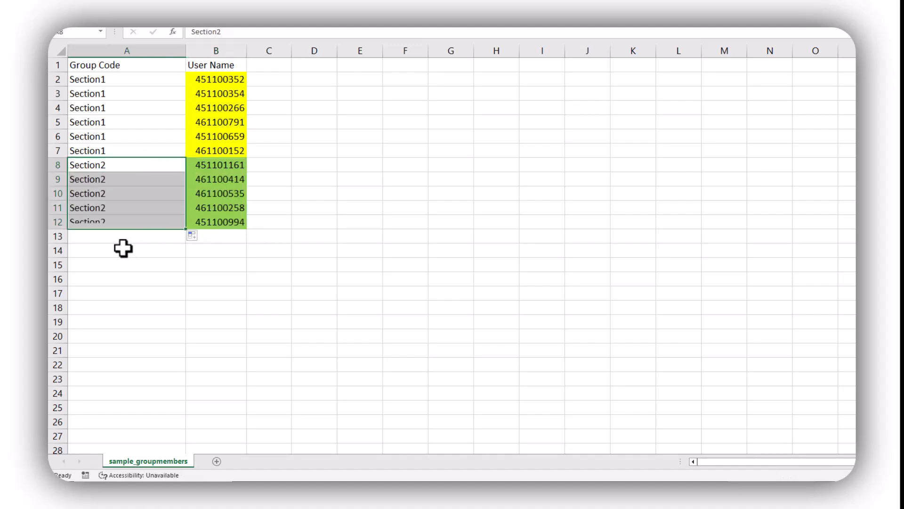
{"action": "left_click", "coordinate": [99, 236]}
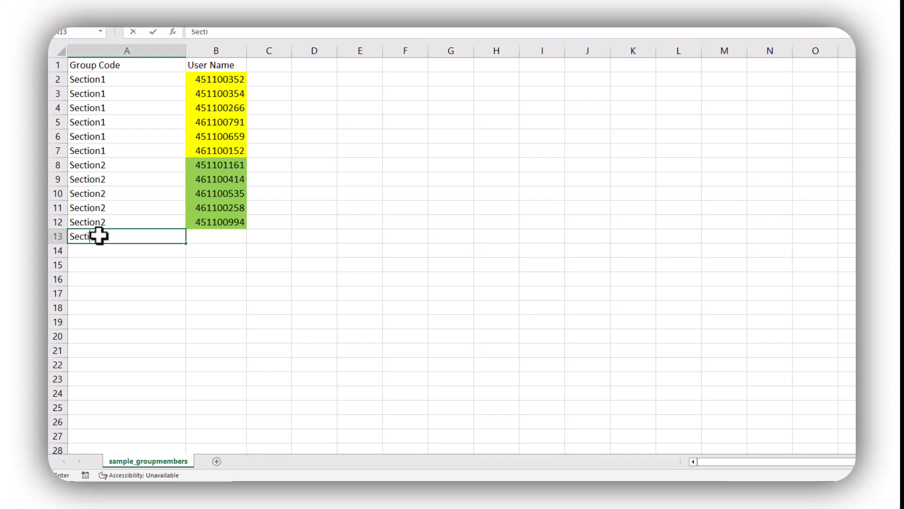
{"action": "type", "text": "Section3"}
{"action": "key", "text": "Return"}
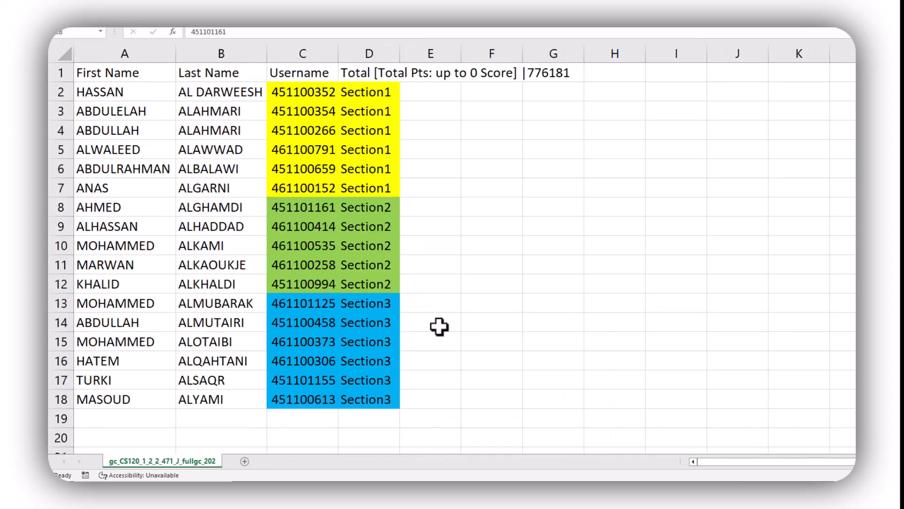
Step: Copy the blue Section3 usernames from the Grade Center sheet into the User Name column starting at B13
{"action": "left_click_drag", "start_coordinate": [301, 208], "coordinate": [297, 400]}
{"action": "key", "text": "ctrl+c"}
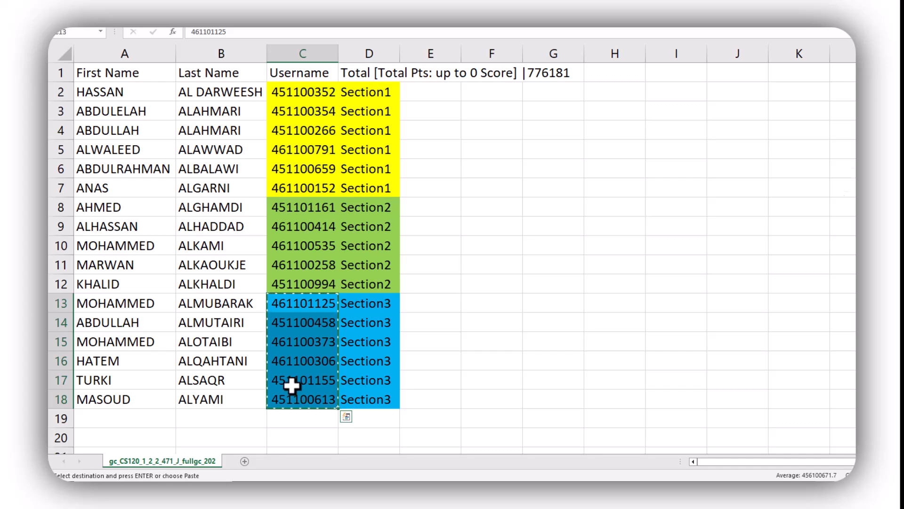
{"action": "key", "text": "alt+Tab"}
{"action": "left_click", "coordinate": [208, 237]}
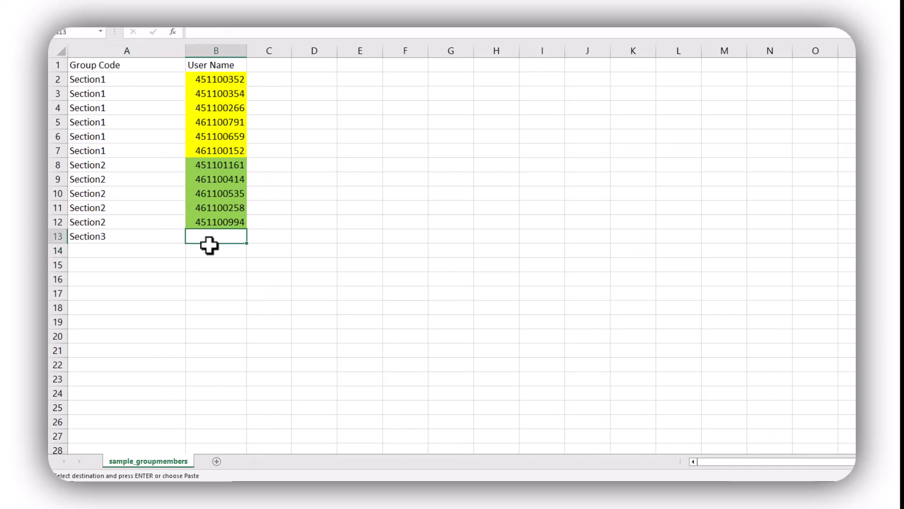
{"action": "key", "text": "ctrl+v"}
Step: Fill the Section3 group code down to A18 and save the sample_groupmembers file
{"action": "left_click", "coordinate": [122, 238]}
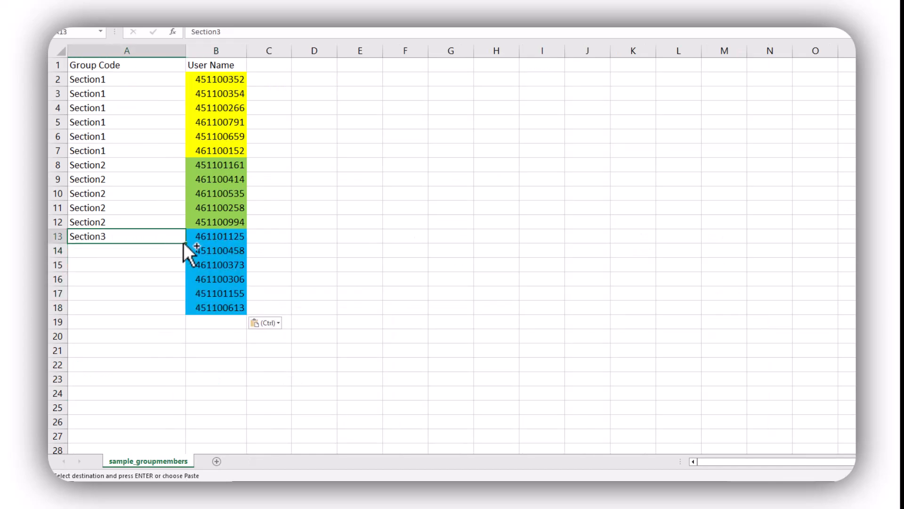
{"action": "left_click_drag", "start_coordinate": [185, 242], "coordinate": [181, 313]}
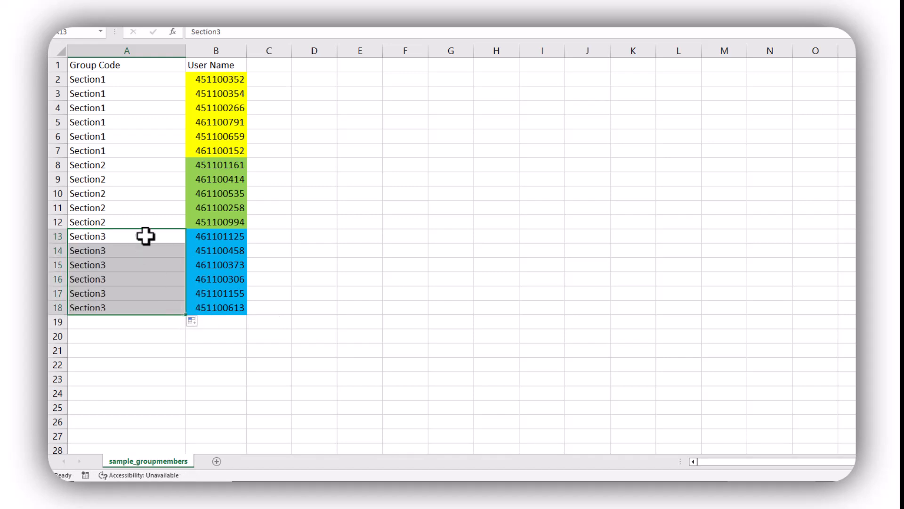
{"action": "left_click", "coordinate": [216, 162]}
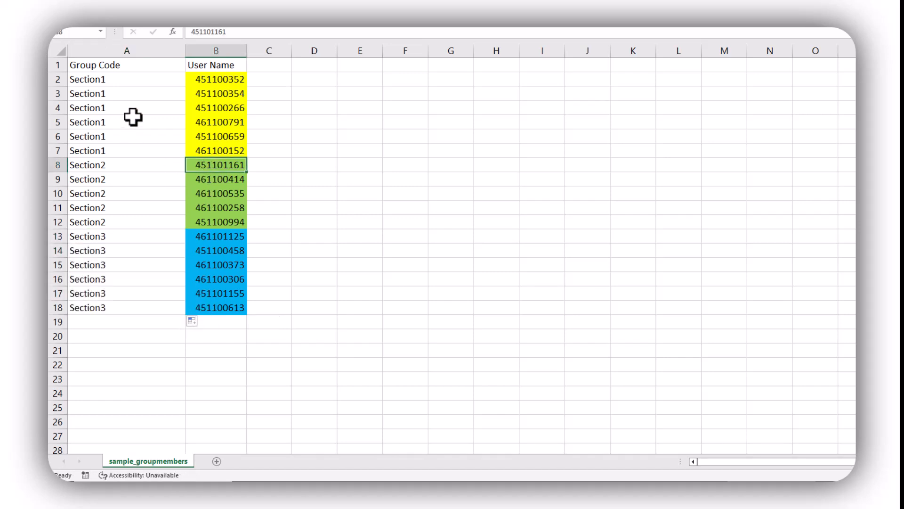
{"action": "key", "text": "ctrl+s"}
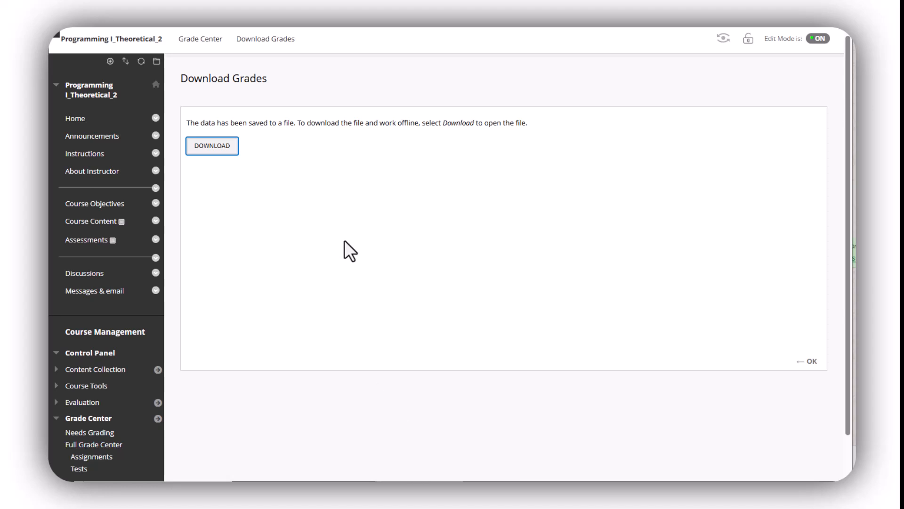
Step: Switch to the Blackboard course in the browser and open the import page for its groups
{"action": "scroll", "coordinate": [125, 297], "scroll_direction": "down", "scroll_amount": 2}
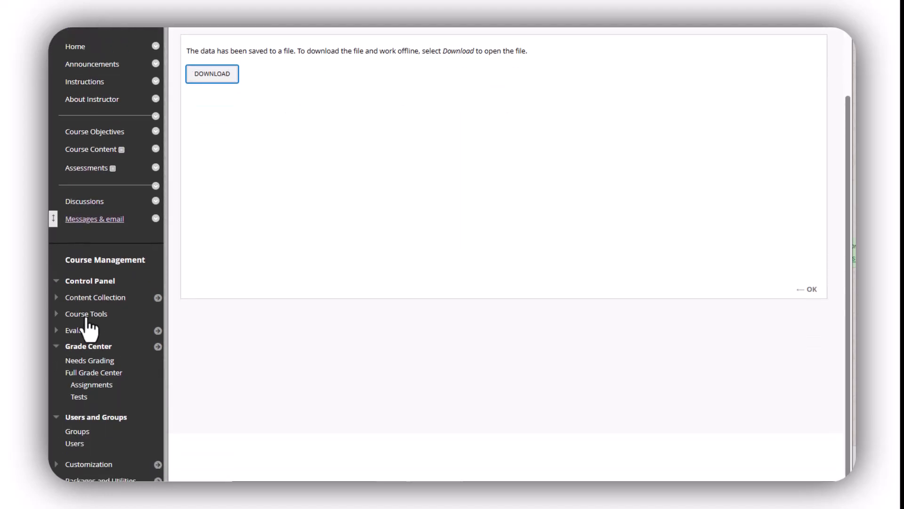
{"action": "left_click", "coordinate": [79, 431]}
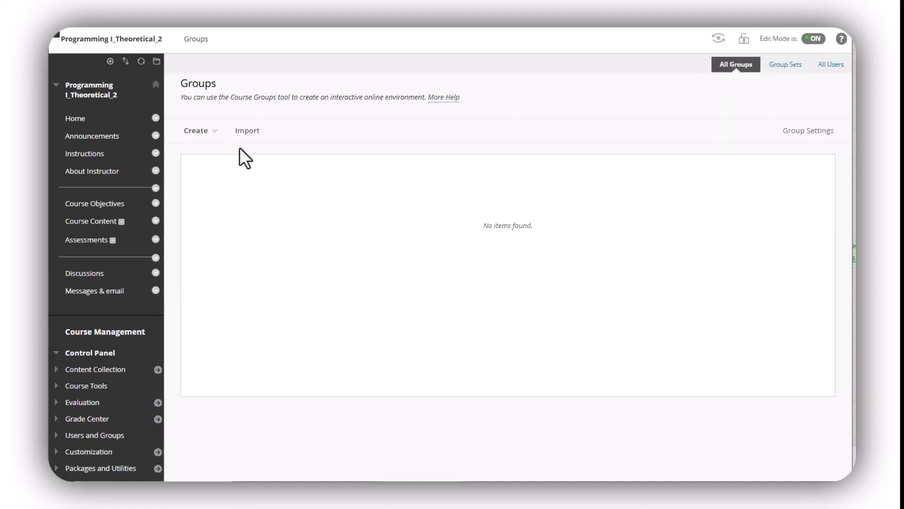
{"action": "left_click", "coordinate": [247, 131]}
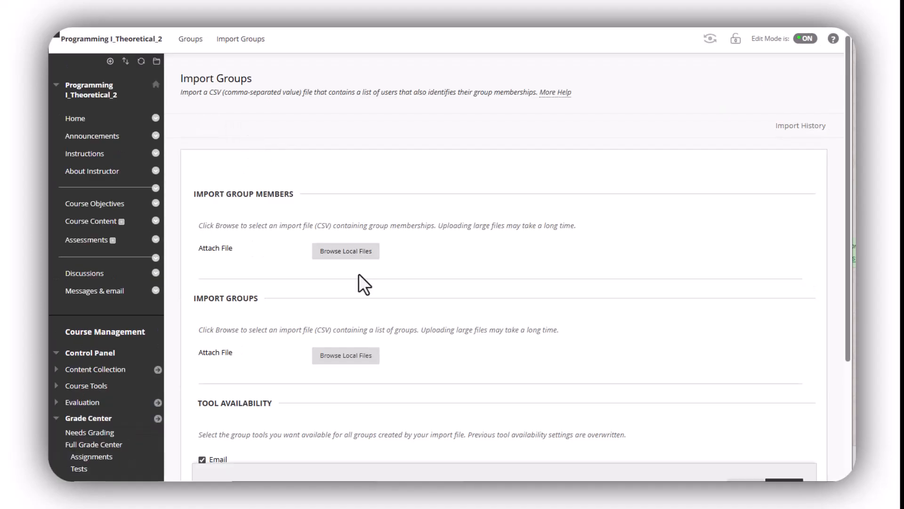
Step: Attach sample_groups.csv from Downloads as the Import Groups file
{"action": "scroll", "coordinate": [359, 274], "scroll_direction": "down", "scroll_amount": 3}
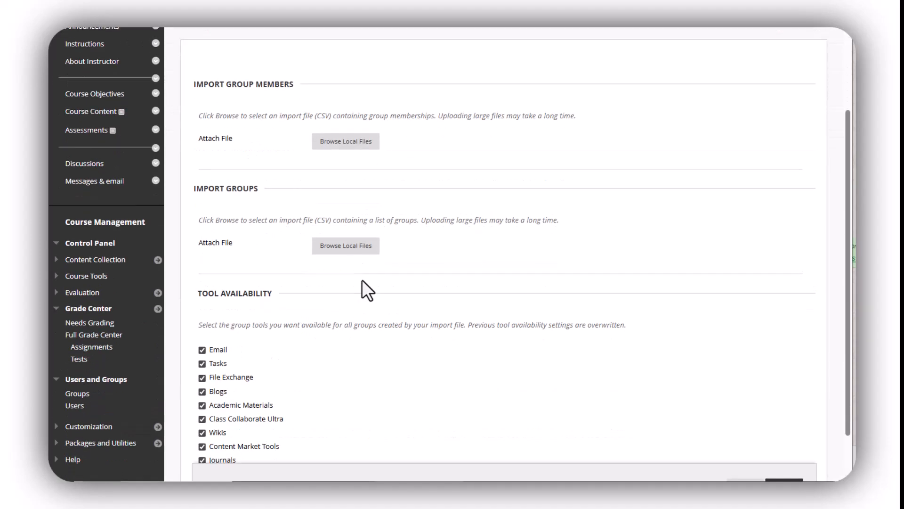
{"action": "left_click", "coordinate": [345, 250]}
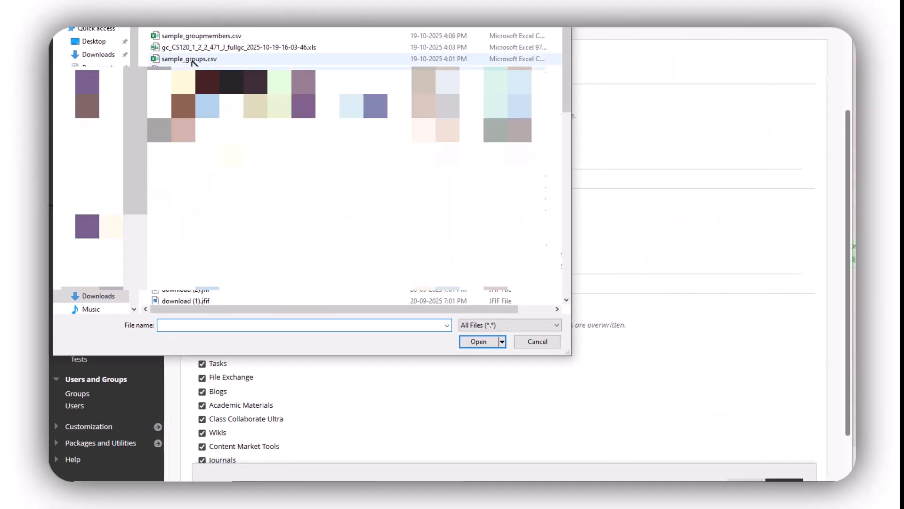
{"action": "left_click", "coordinate": [192, 60]}
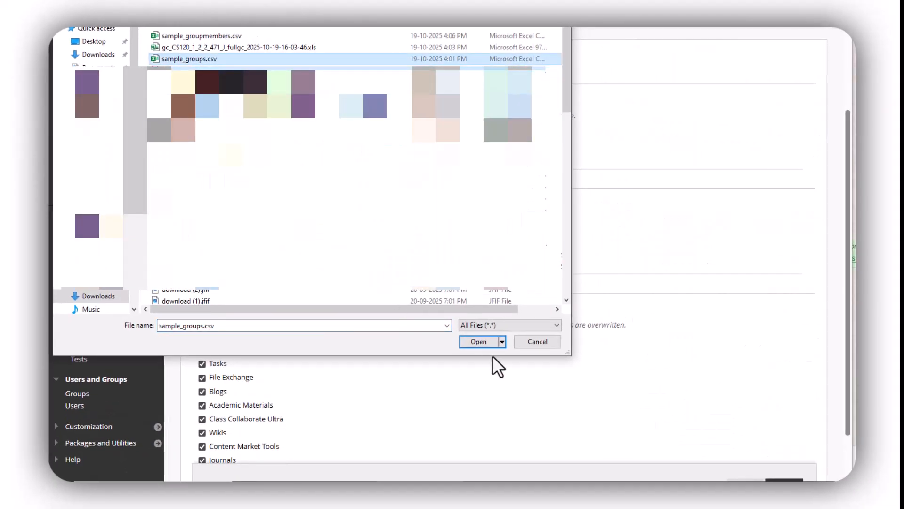
{"action": "left_click", "coordinate": [477, 345]}
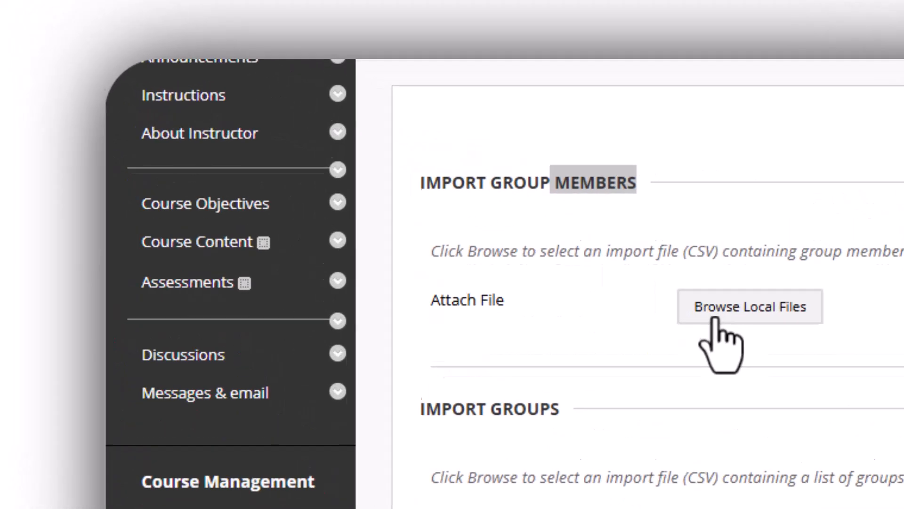
Step: Attach sample_groupmembers.csv from Downloads as the Import Group Members file
{"action": "left_click", "coordinate": [344, 144]}
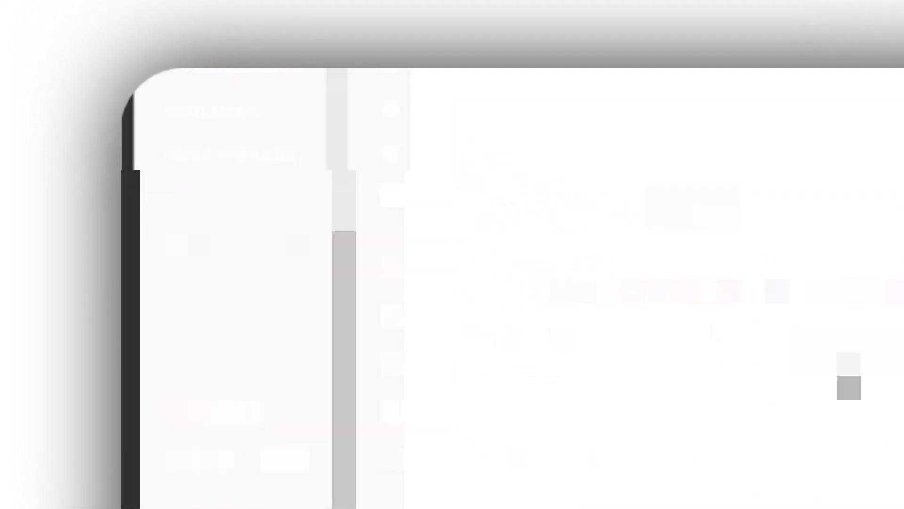
{"action": "left_click", "coordinate": [478, 90]}
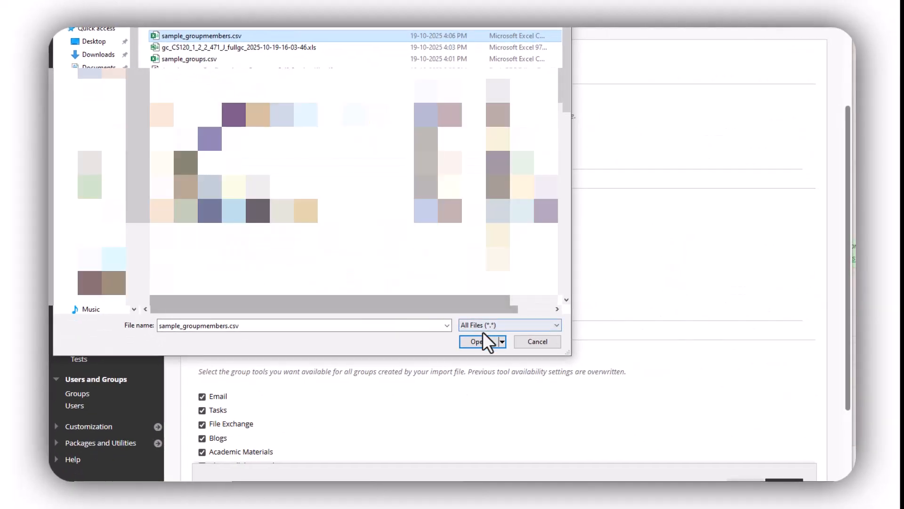
{"action": "left_click", "coordinate": [479, 340]}
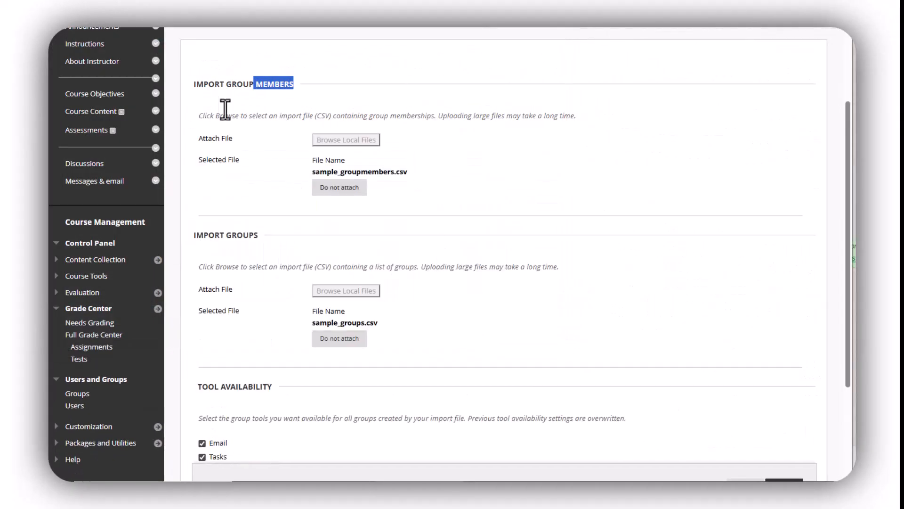
Step: Check both attached file names, submit the import with all group tools enabled, and refresh the Groups list
{"action": "left_click_drag", "start_coordinate": [308, 174], "coordinate": [430, 180]}
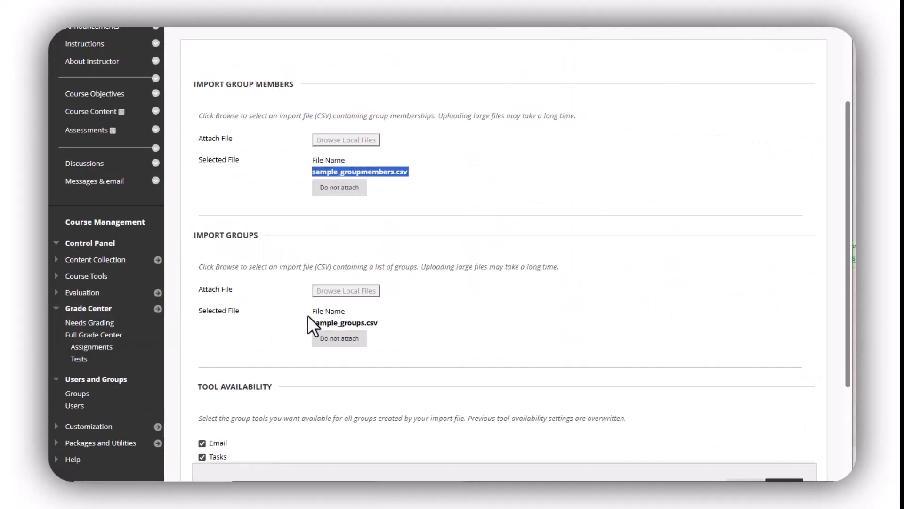
{"action": "left_click_drag", "start_coordinate": [300, 335], "coordinate": [427, 329]}
{"action": "scroll", "coordinate": [591, 335], "scroll_direction": "down", "scroll_amount": 4}
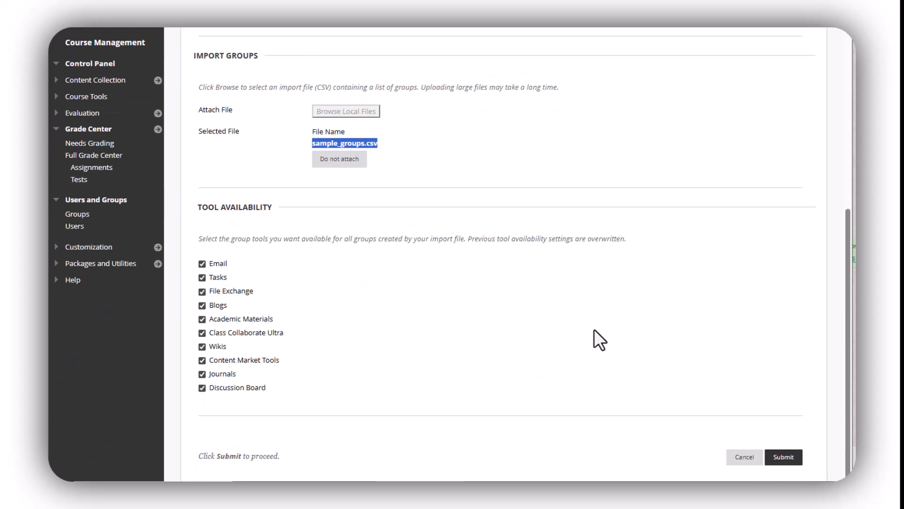
{"action": "left_click", "coordinate": [782, 458]}
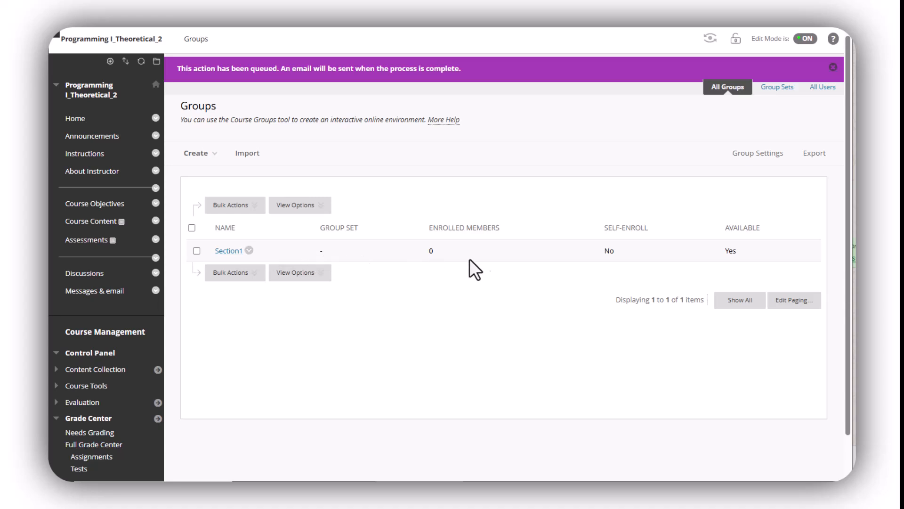
{"action": "key", "text": "F5"}
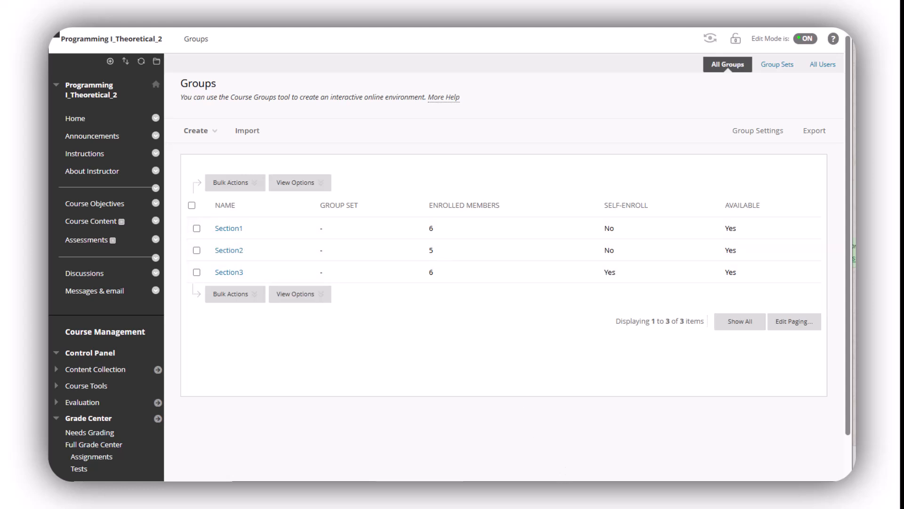
Step: Switch to the Grade Center sheet in Excel and review the usernames in C2:C18 against their assigned sections
{"action": "key", "text": "alt+Tab"}
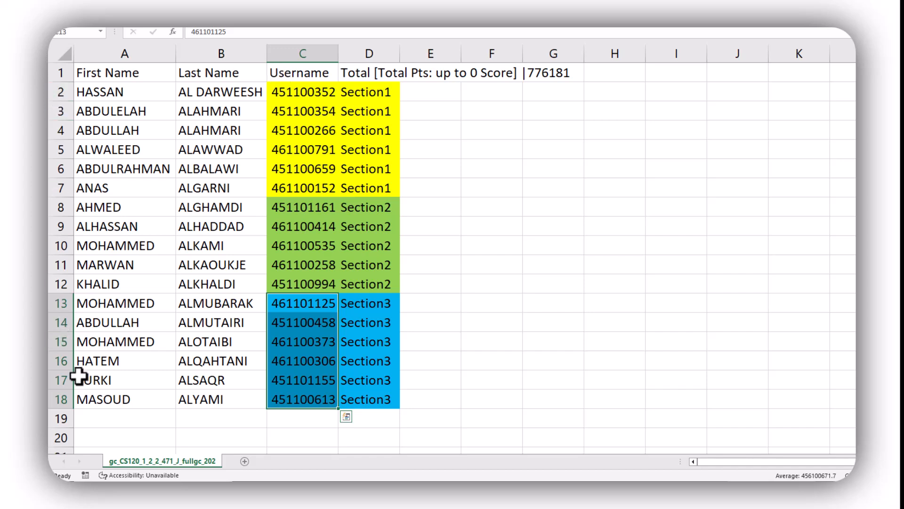
{"action": "left_click_drag", "start_coordinate": [289, 87], "coordinate": [291, 404]}
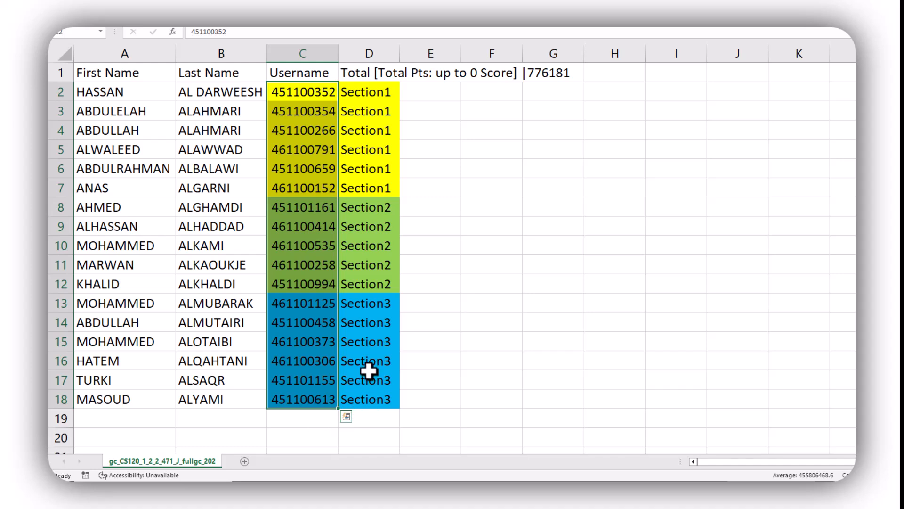
{"action": "left_click", "coordinate": [309, 265]}
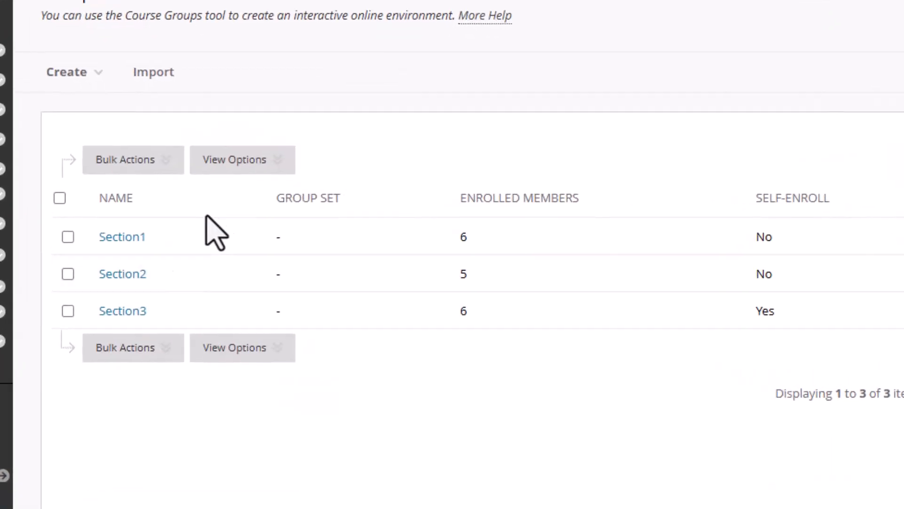
Step: Back in the Blackboard Groups list, select all groups and create Grade Center smart views for them as a bulk action
{"action": "left_click", "coordinate": [104, 162]}
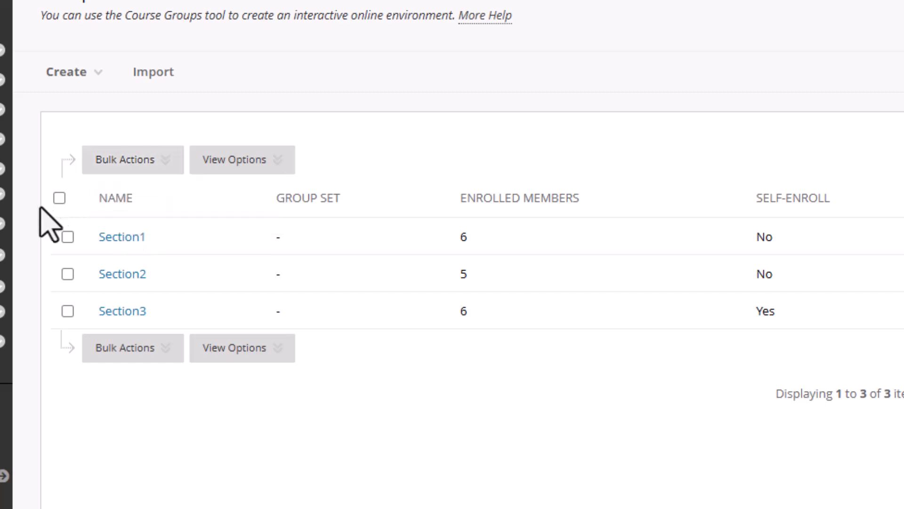
{"action": "left_click", "coordinate": [59, 198]}
{"action": "left_click", "coordinate": [123, 348]}
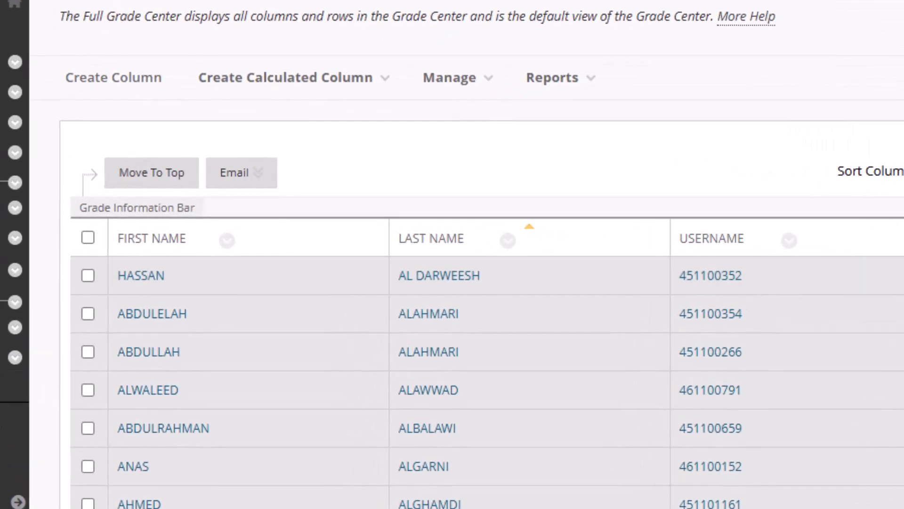
Step: Add the Group: Section1, Group: Section2 and Group: Section3 smart views as Grade Center favorites
{"action": "left_click", "coordinate": [456, 88]}
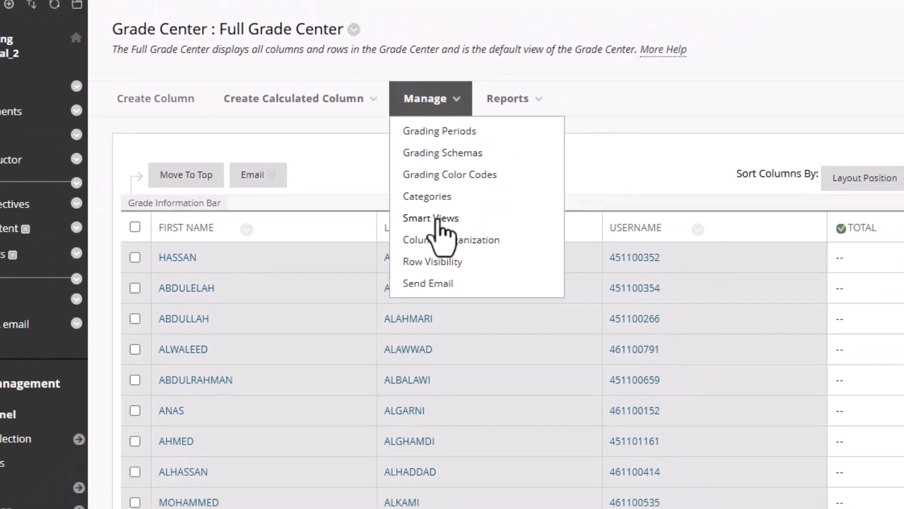
{"action": "left_click", "coordinate": [466, 231]}
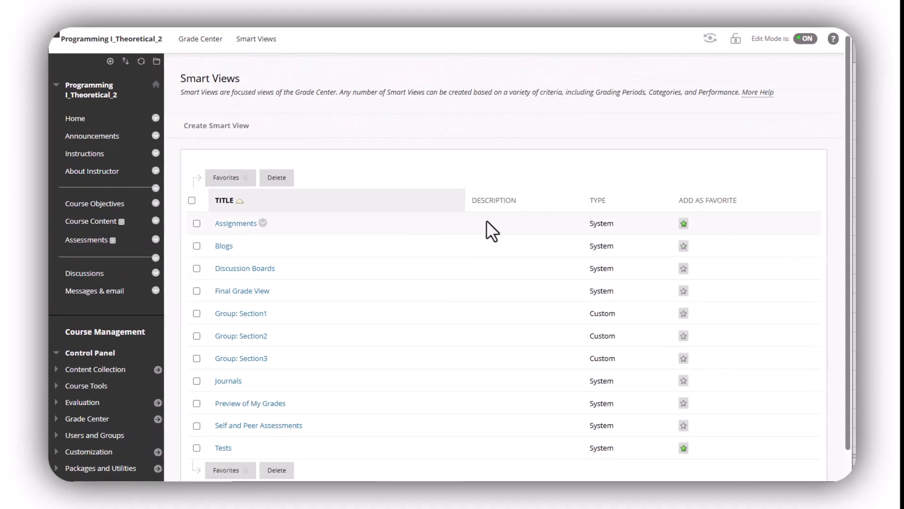
{"action": "scroll", "coordinate": [487, 220], "scroll_direction": "down", "scroll_amount": 2}
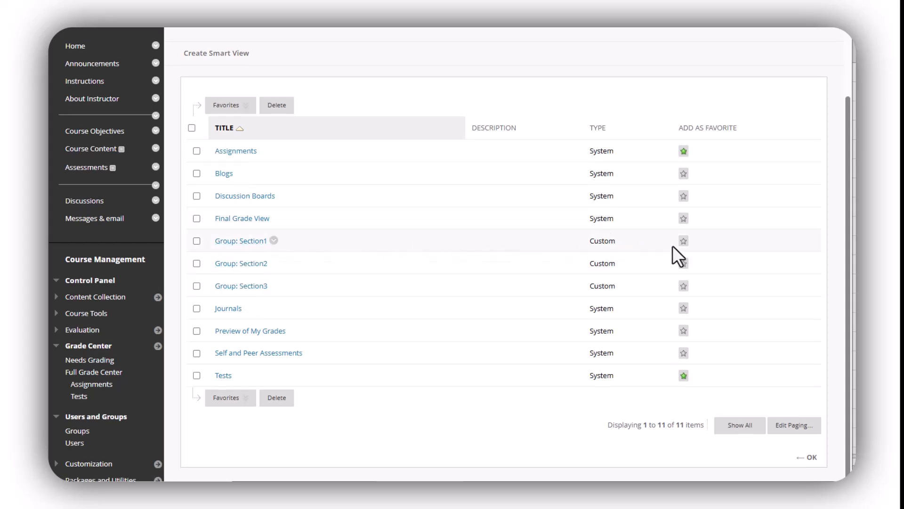
{"action": "left_click", "coordinate": [683, 287]}
{"action": "left_click", "coordinate": [808, 459]}
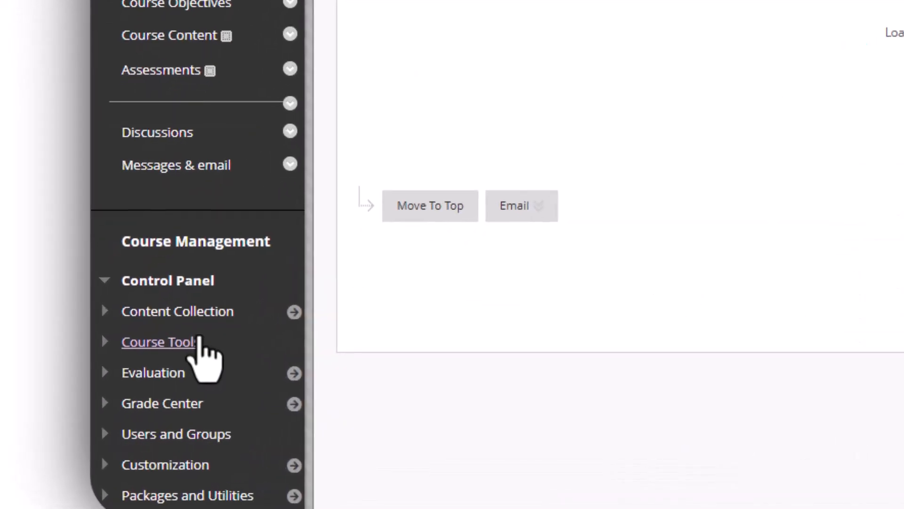
Step: View the Grade Center student list for each group smart view, from Section1 through Section2 to Section3
{"action": "scroll", "coordinate": [112, 346], "scroll_direction": "down", "scroll_amount": 2}
{"action": "scroll", "coordinate": [160, 400], "scroll_direction": "down", "scroll_amount": 2}
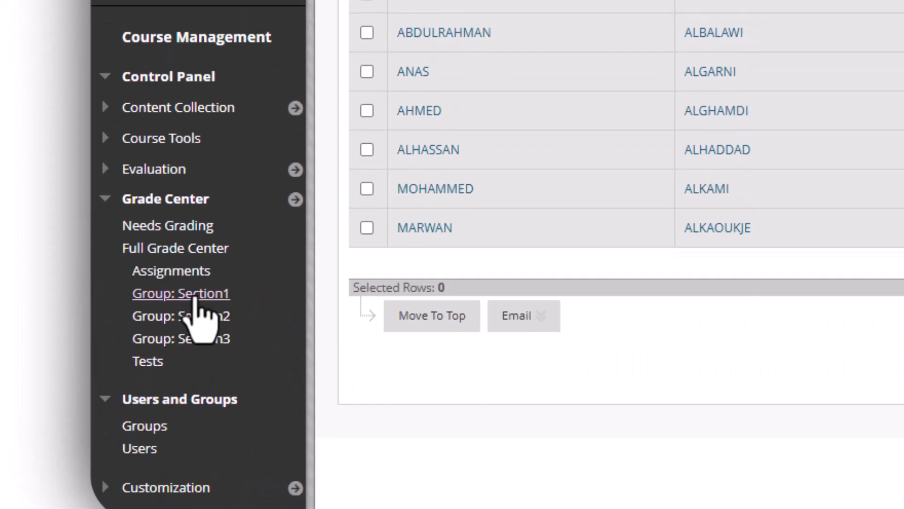
{"action": "left_click", "coordinate": [196, 294]}
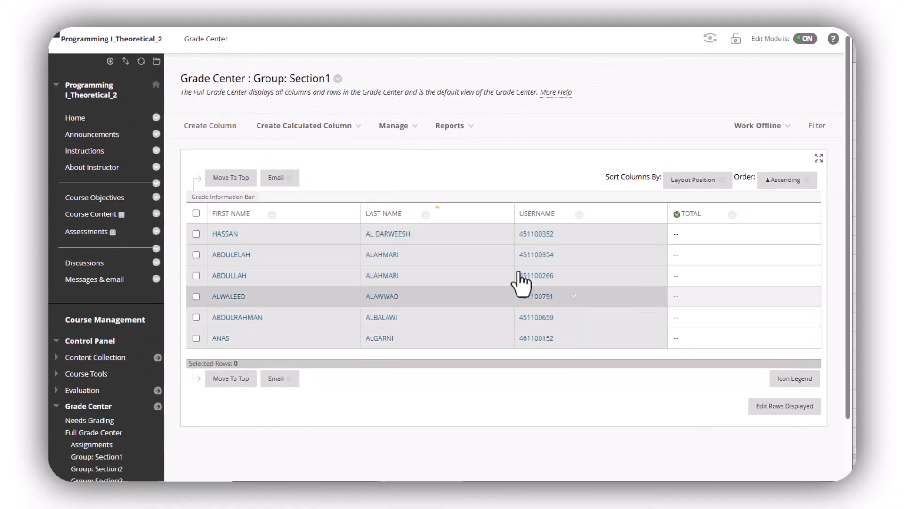
{"action": "scroll", "coordinate": [105, 319], "scroll_direction": "down", "scroll_amount": 2}
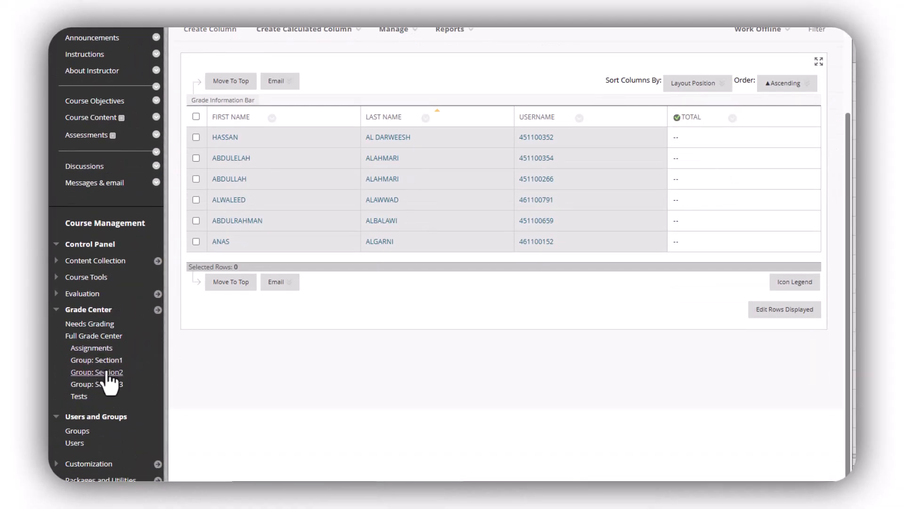
{"action": "left_click", "coordinate": [107, 372]}
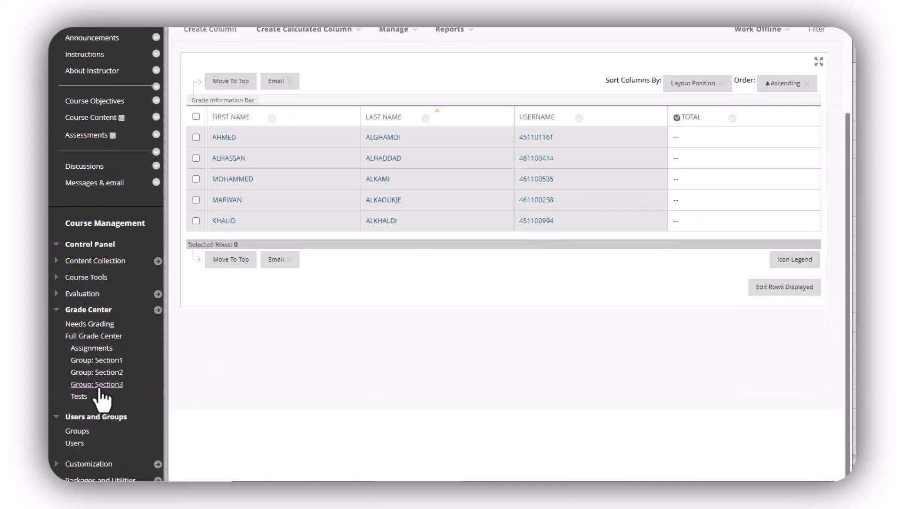
{"action": "left_click", "coordinate": [100, 384]}
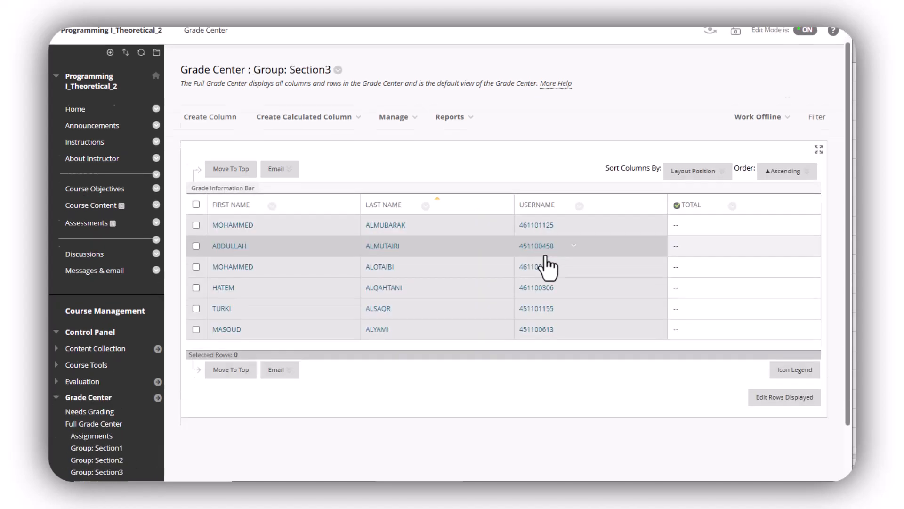